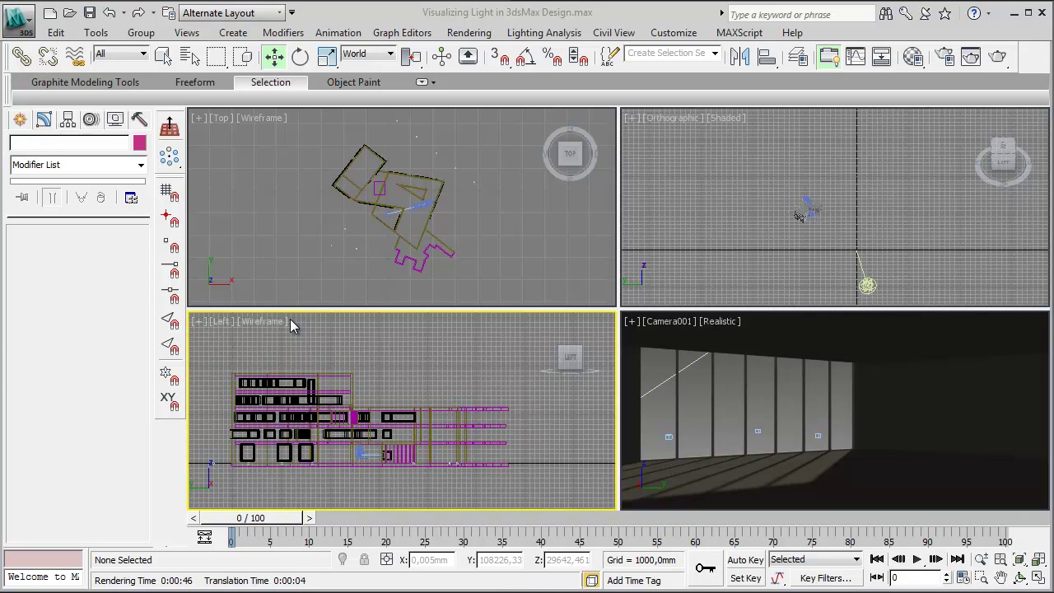
Review the options for importing, merging and linking external files into the scene
left_click(464, 171)
scroll(476, 178, "up", 2)
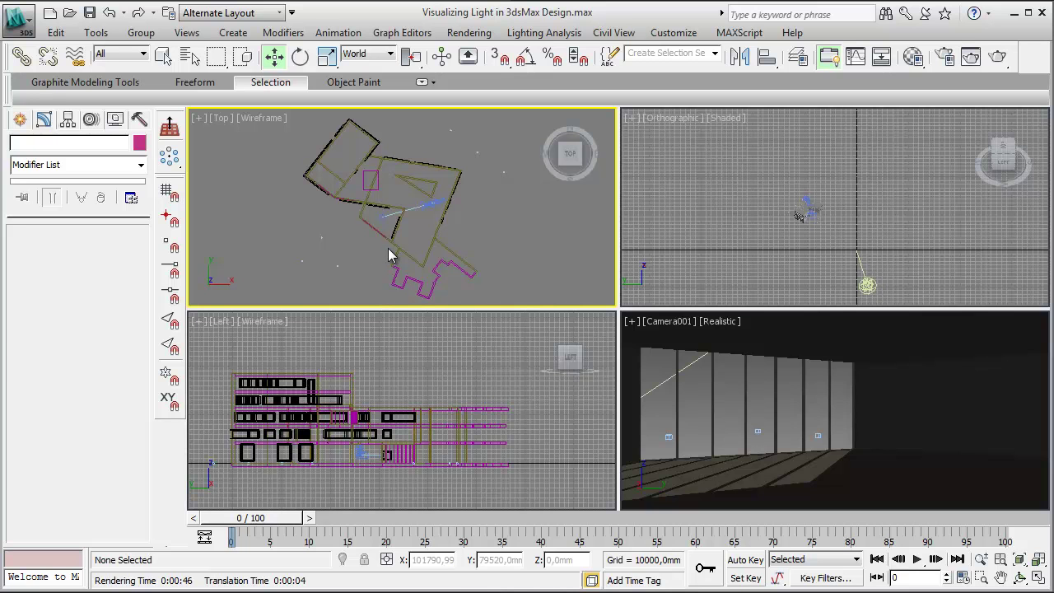
left_click(495, 591)
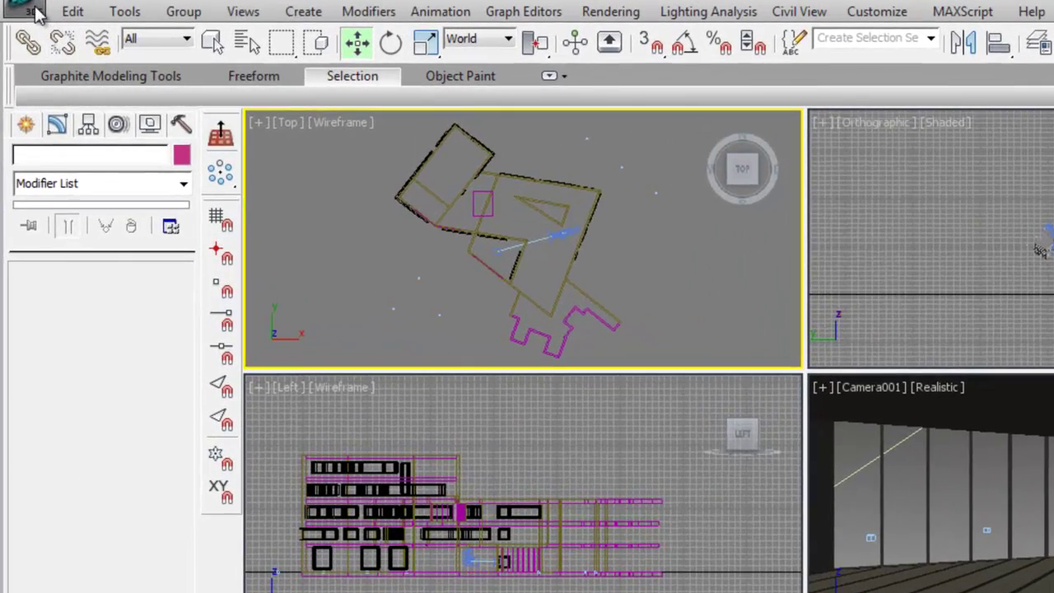
left_click(19, 11)
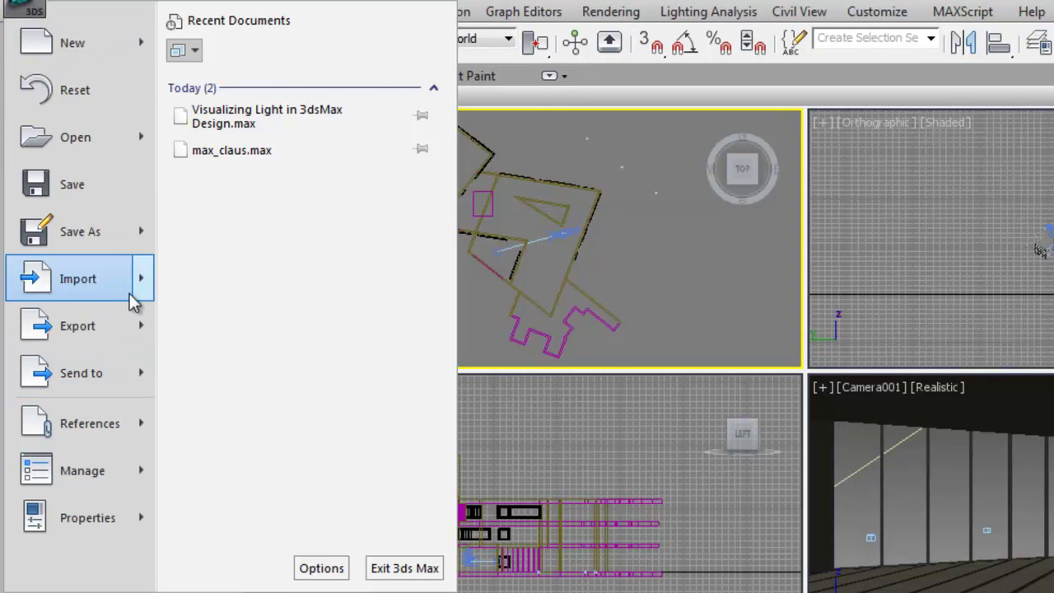
mouse_move(141, 282)
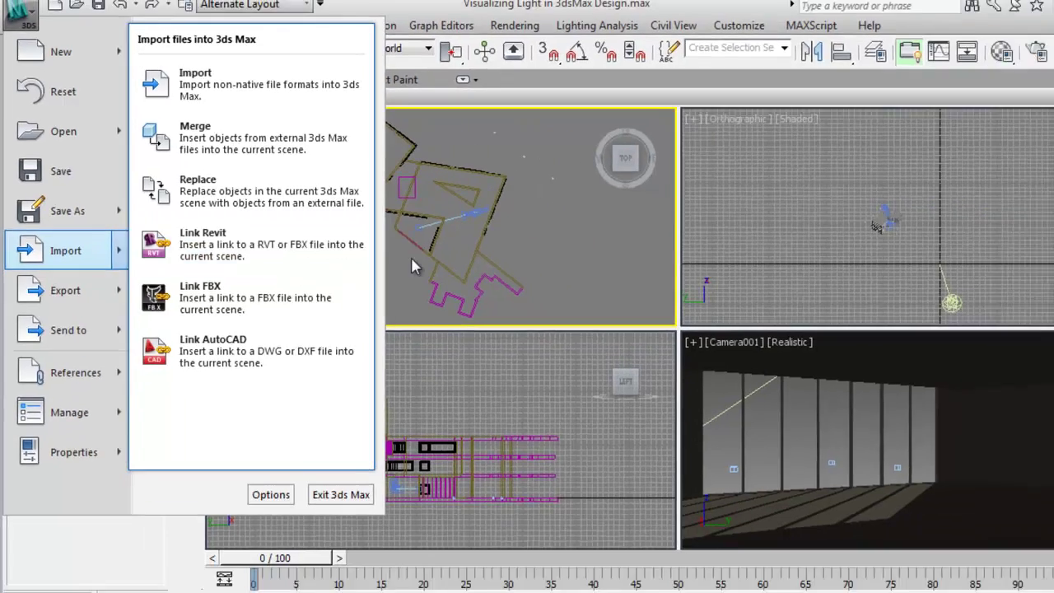
left_click(491, 291)
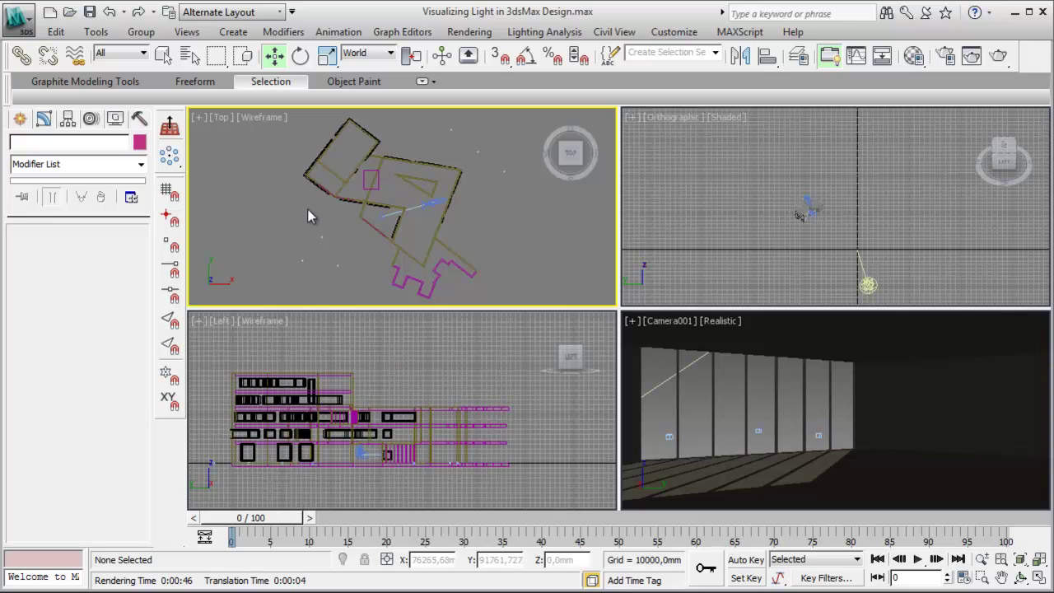
scroll(301, 216, "down", 3)
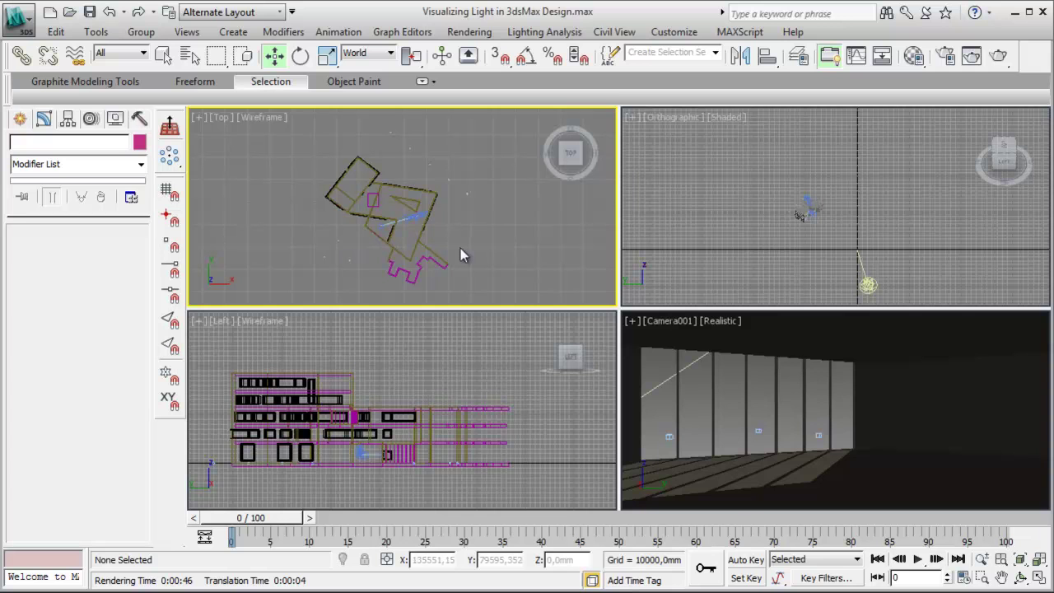
left_click(776, 251)
left_click(870, 284)
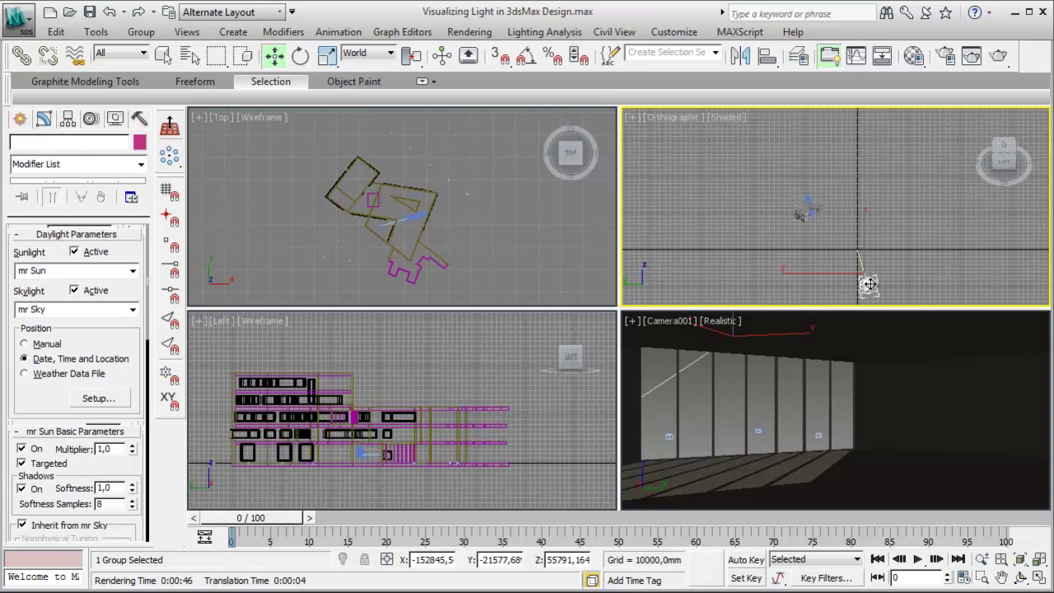
left_click(559, 236)
scroll(559, 236, "up", 4)
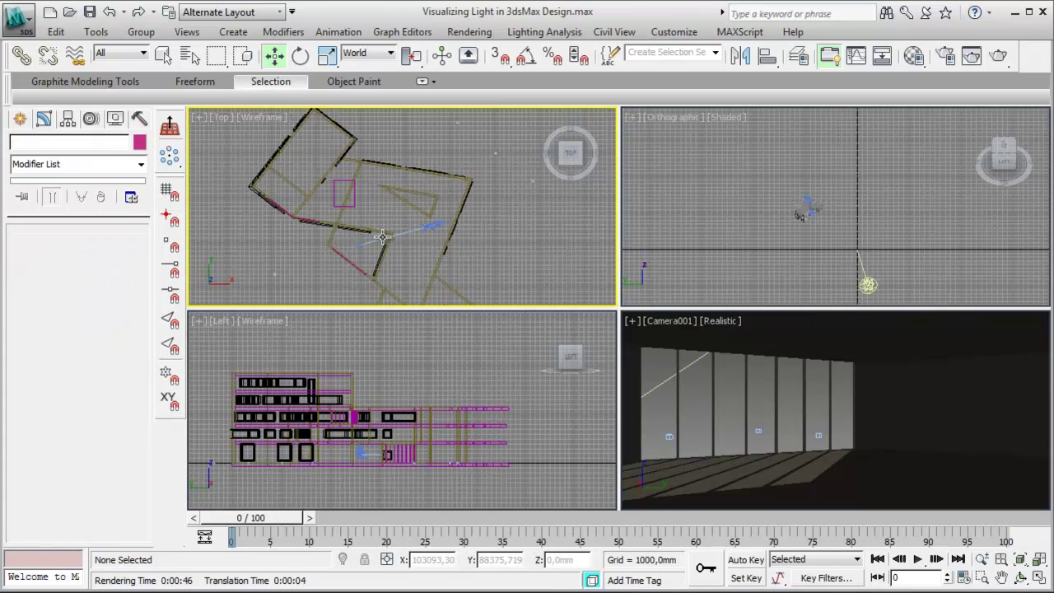
left_click(721, 378)
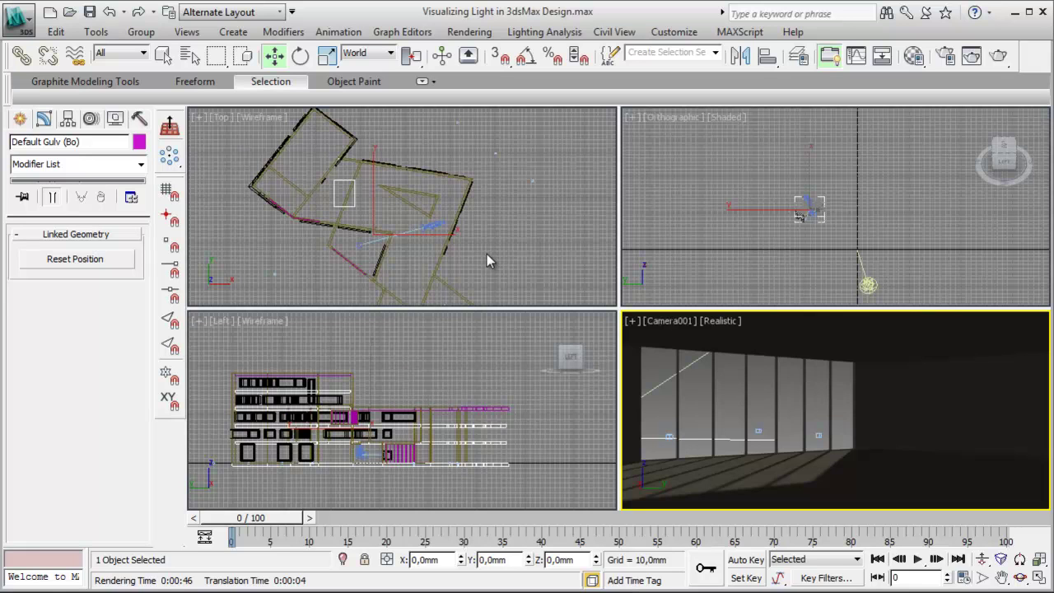
Try hour 16 in the SunAndSky daylight system's time settings and set the hour back to 17
left_click(871, 287)
left_click(871, 286)
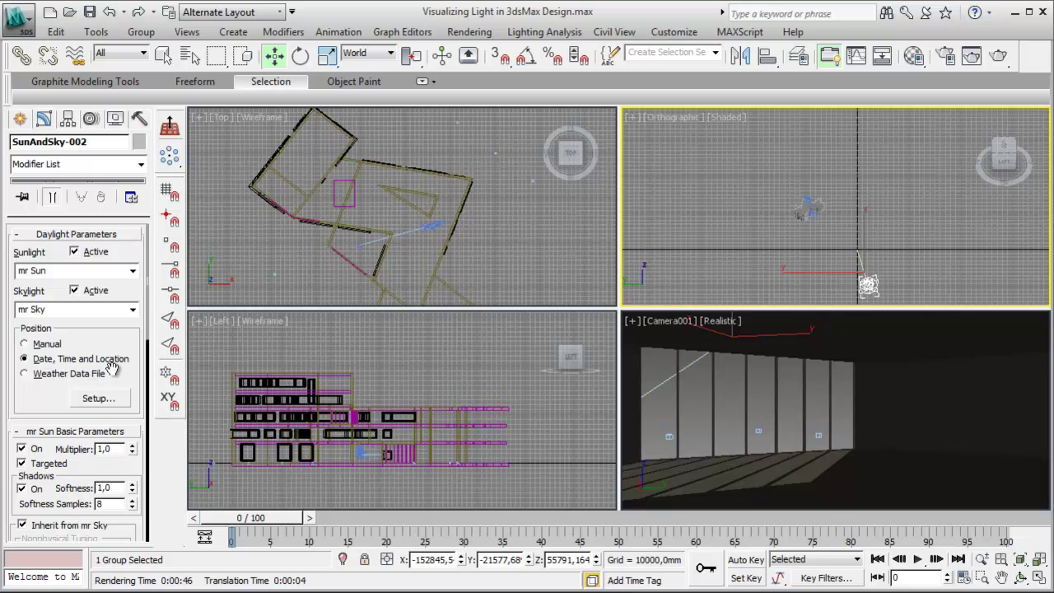
left_click(102, 399)
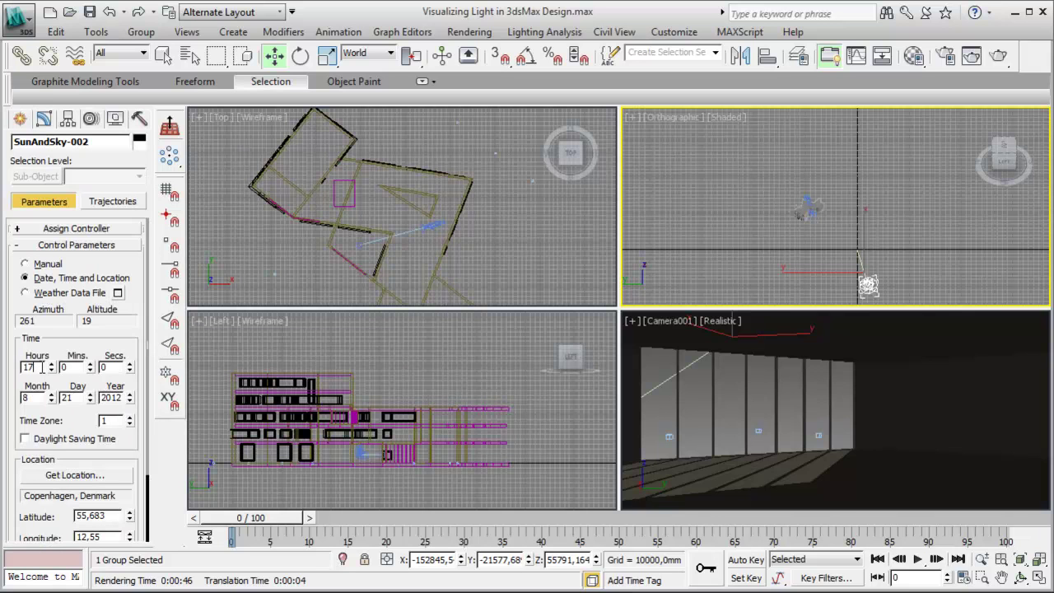
scroll(43, 368, "down", 1)
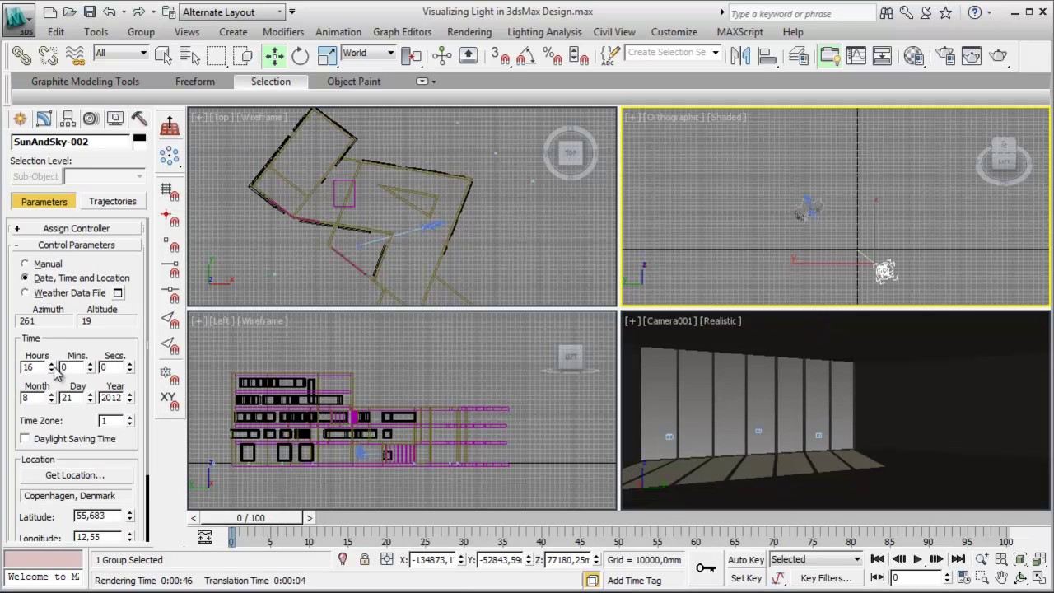
left_click(51, 365)
left_click(51, 370)
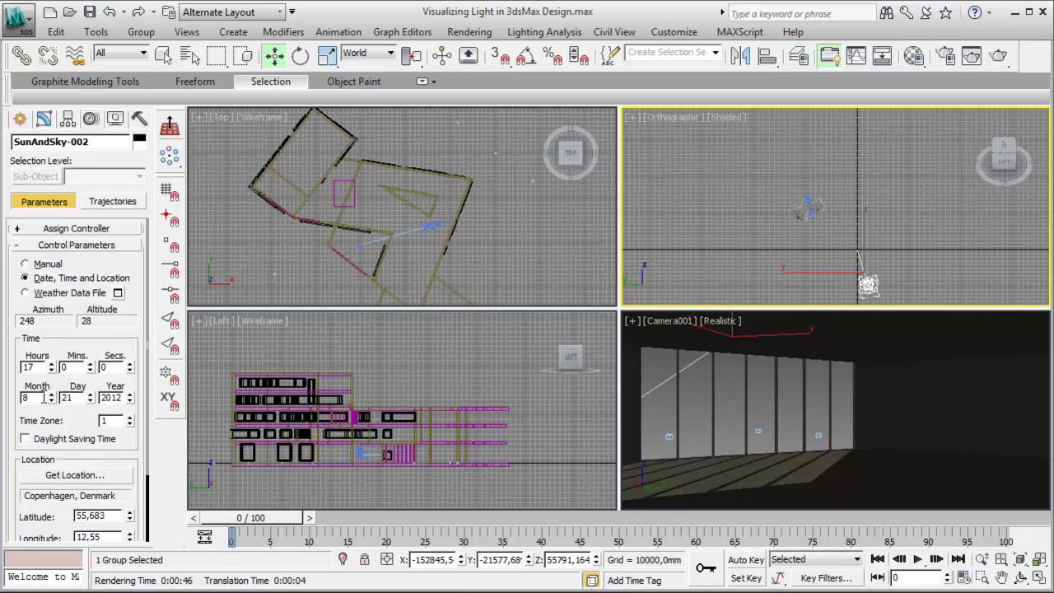
left_click(43, 398)
left_click(701, 240)
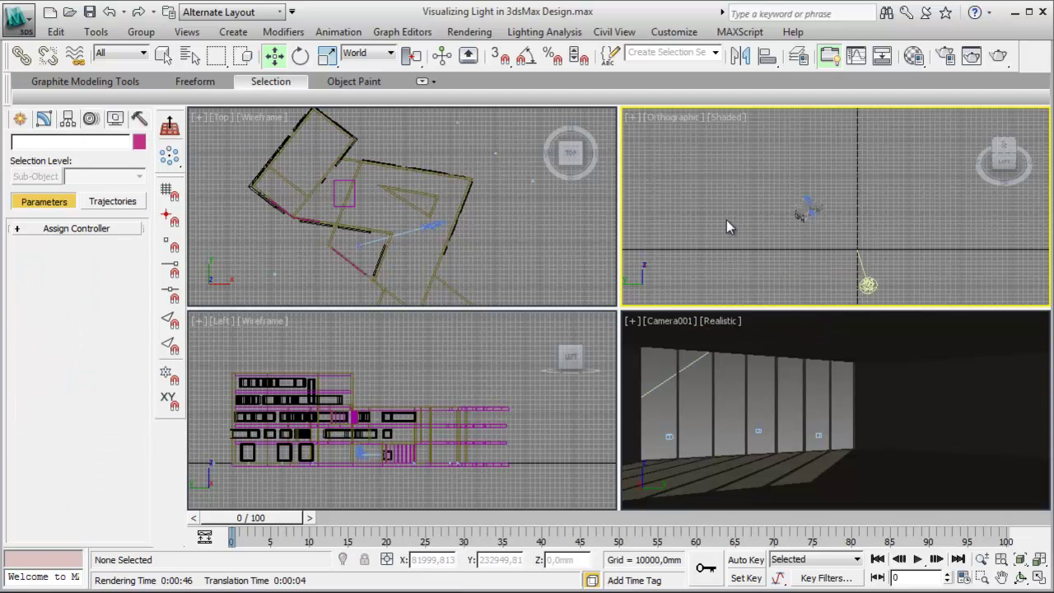
Set the environment's mr Photographic Exposure Control preset to Physically Based Lighting, Indoor Daylight
left_click(470, 32)
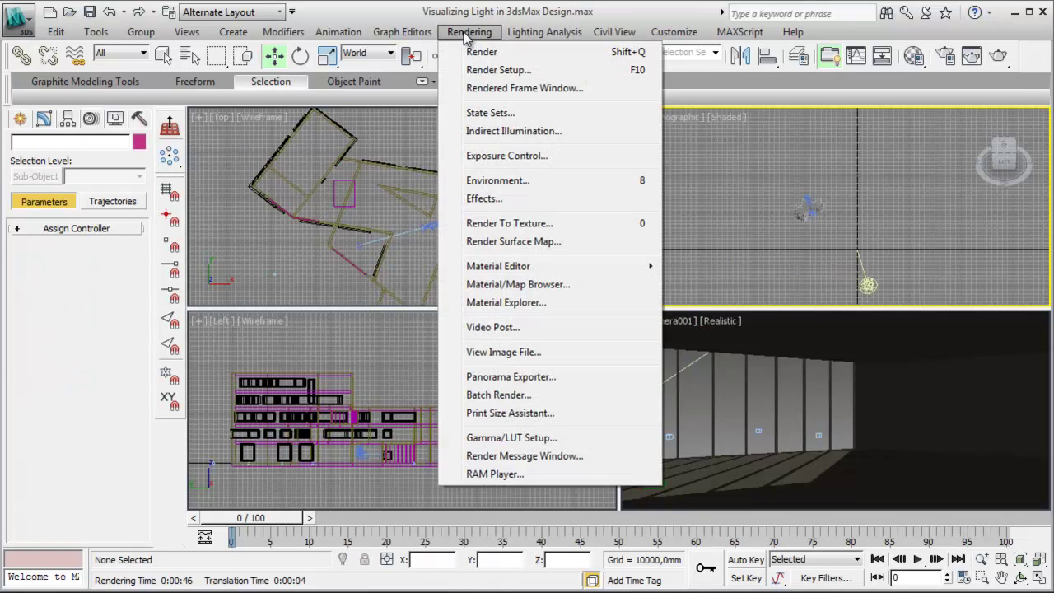
left_click(501, 183)
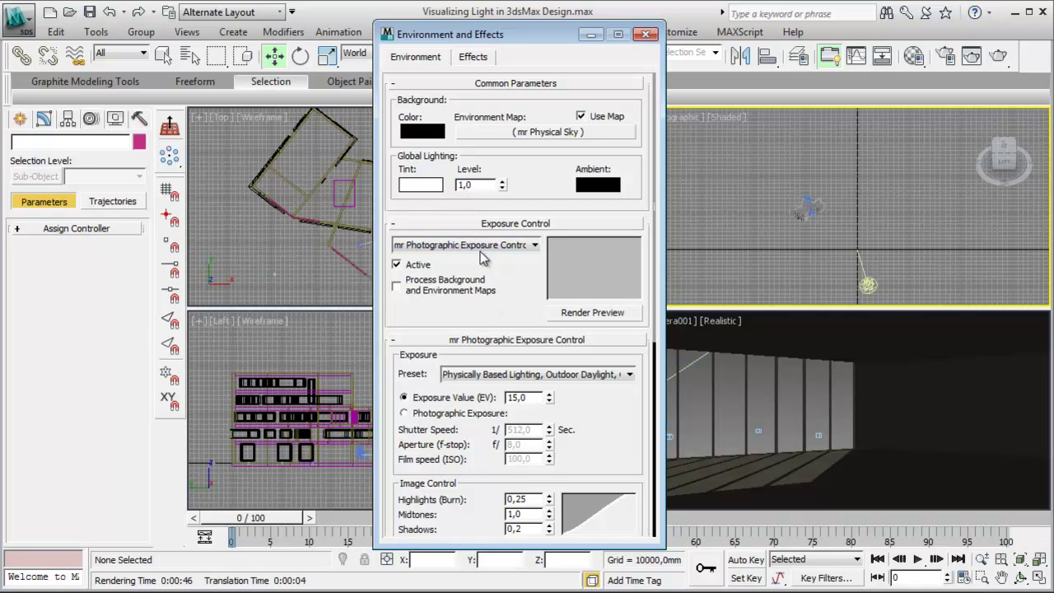
left_click(593, 376)
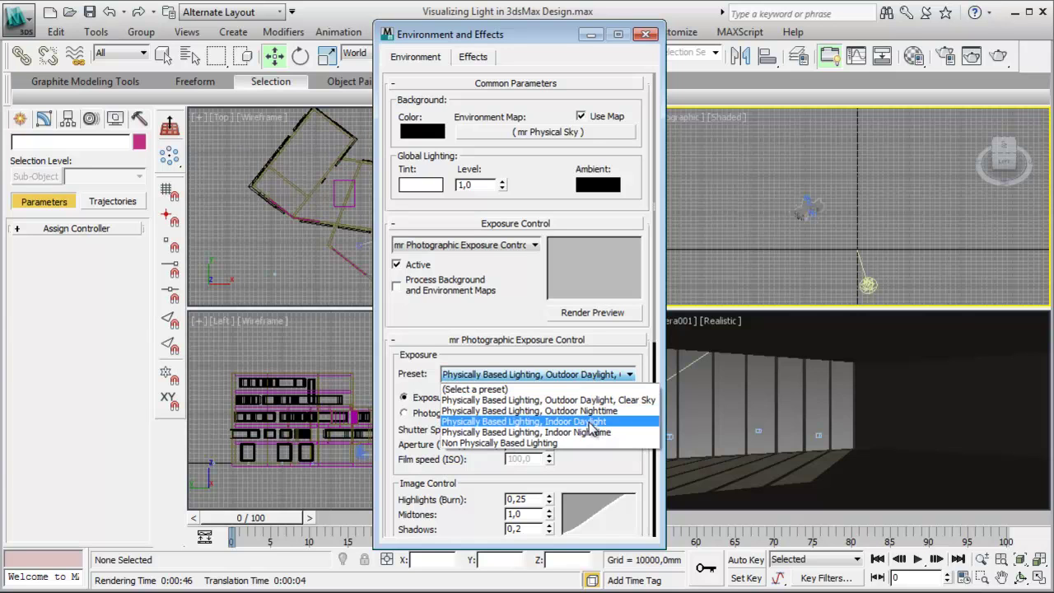
left_click(591, 421)
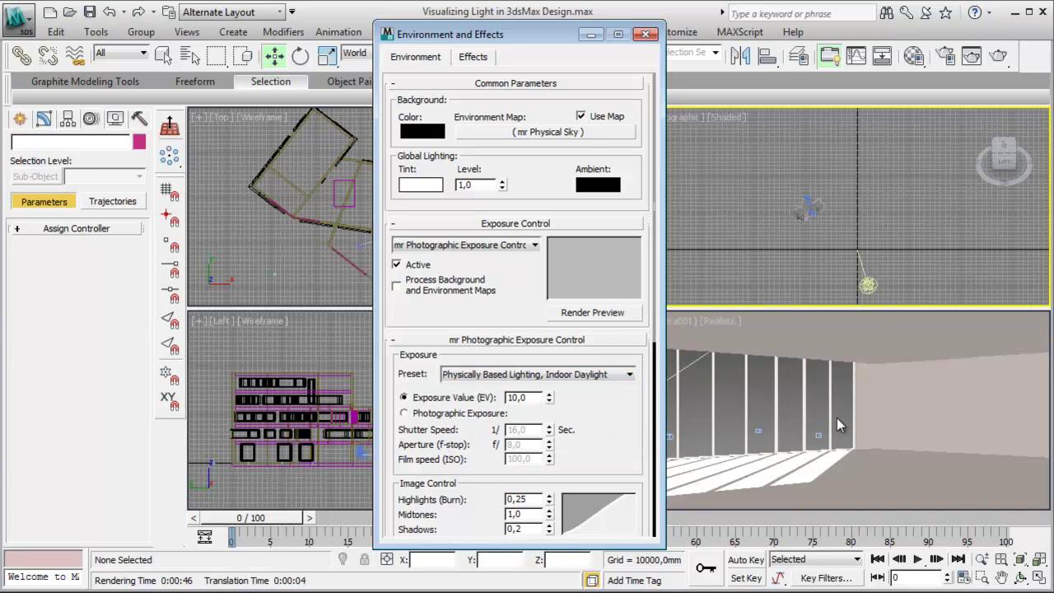
scroll(621, 423, "down", 1)
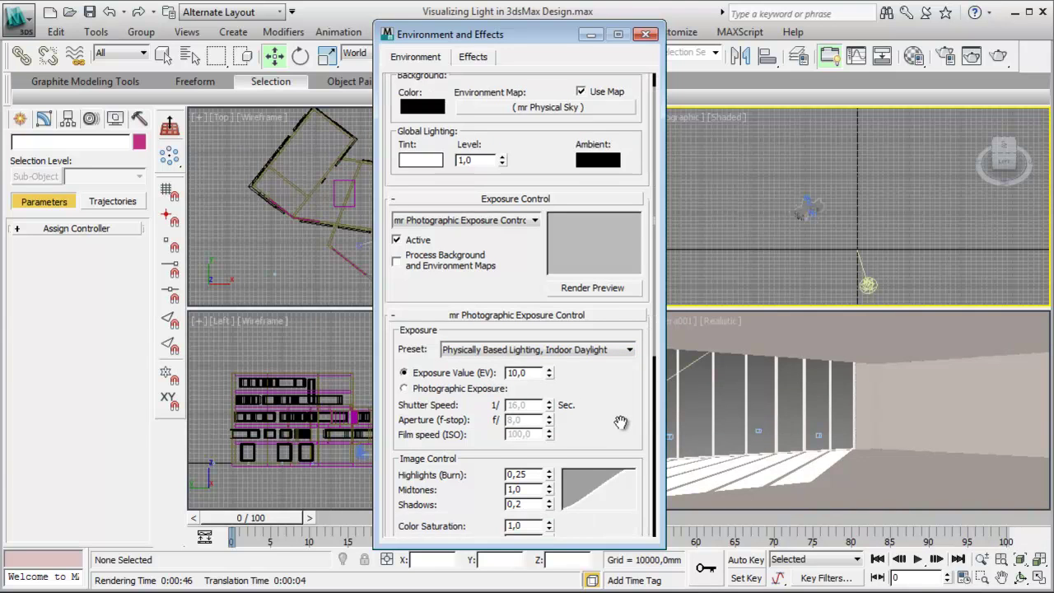
left_click(742, 393)
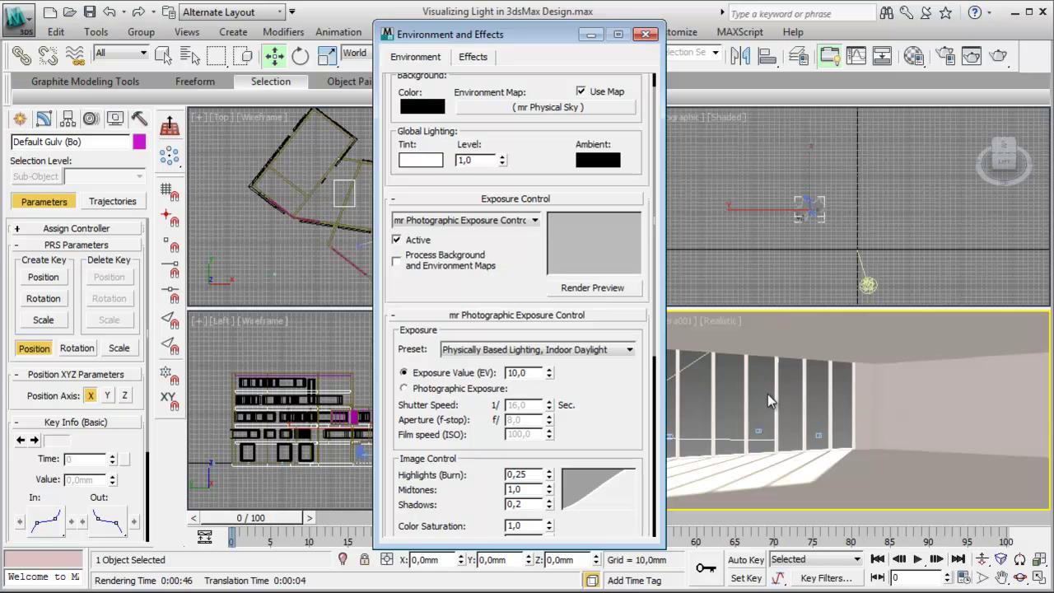
left_click(652, 36)
Render the Camera001 view and save the rendered image as Daylight
left_click(998, 56)
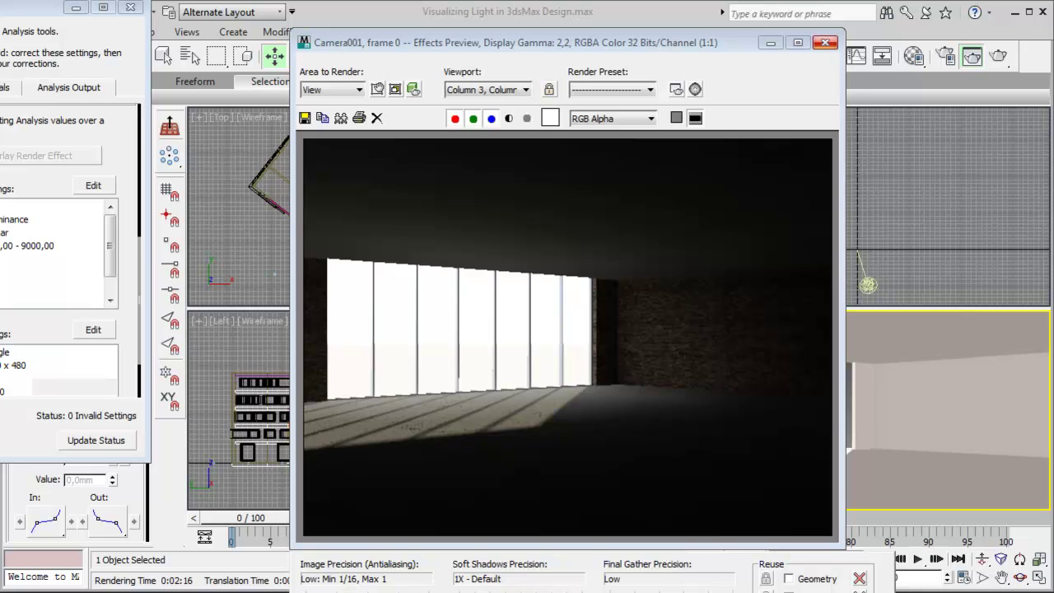
left_click(305, 118)
left_click(304, 118)
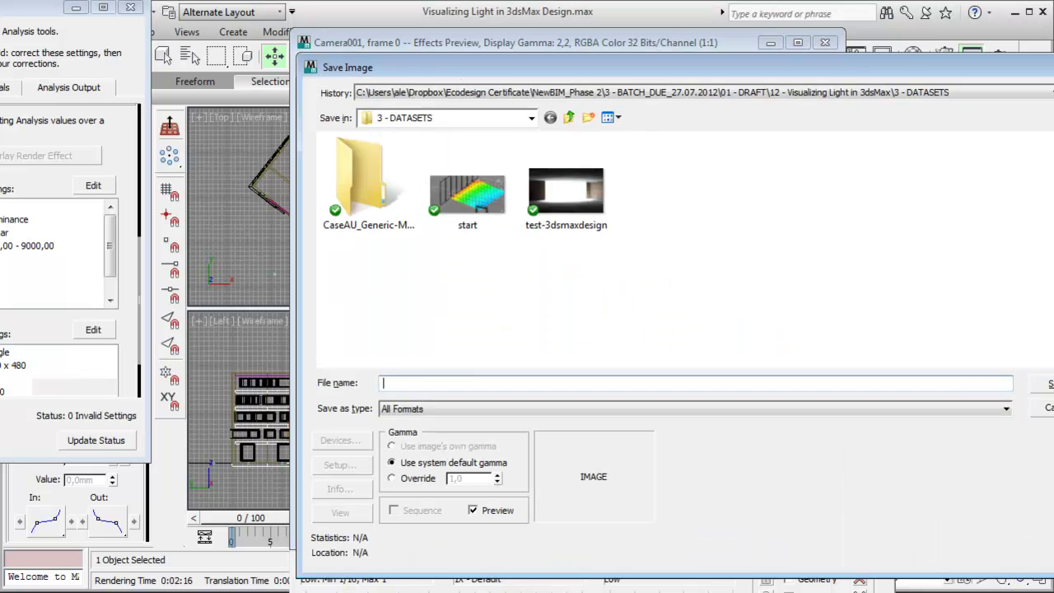
type("Daylight")
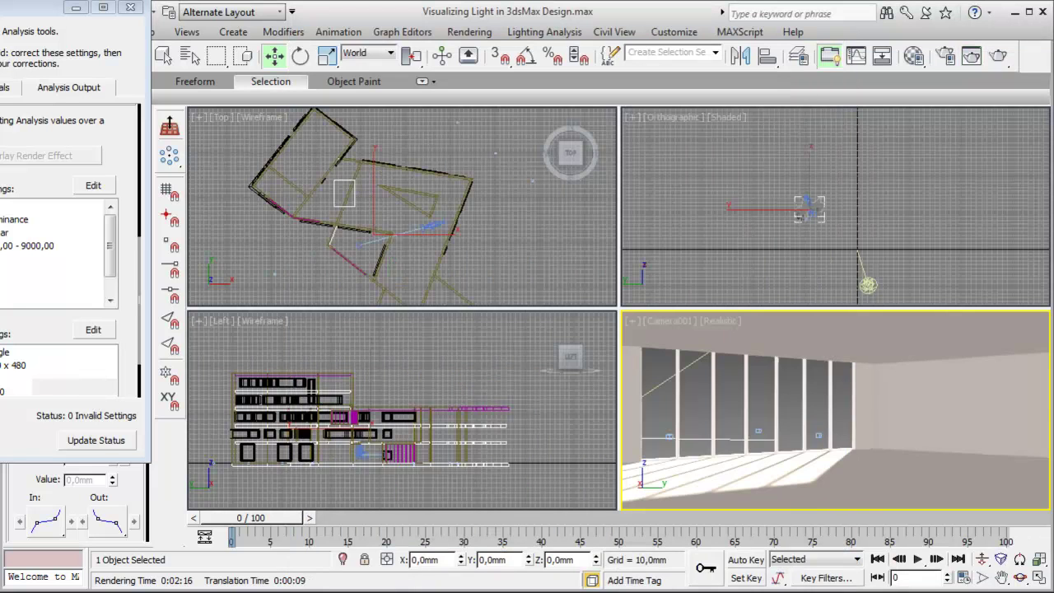
Create a light meter about 13350 mm long and 17500 mm wide over the camera's room in the Top view
left_click(494, 263)
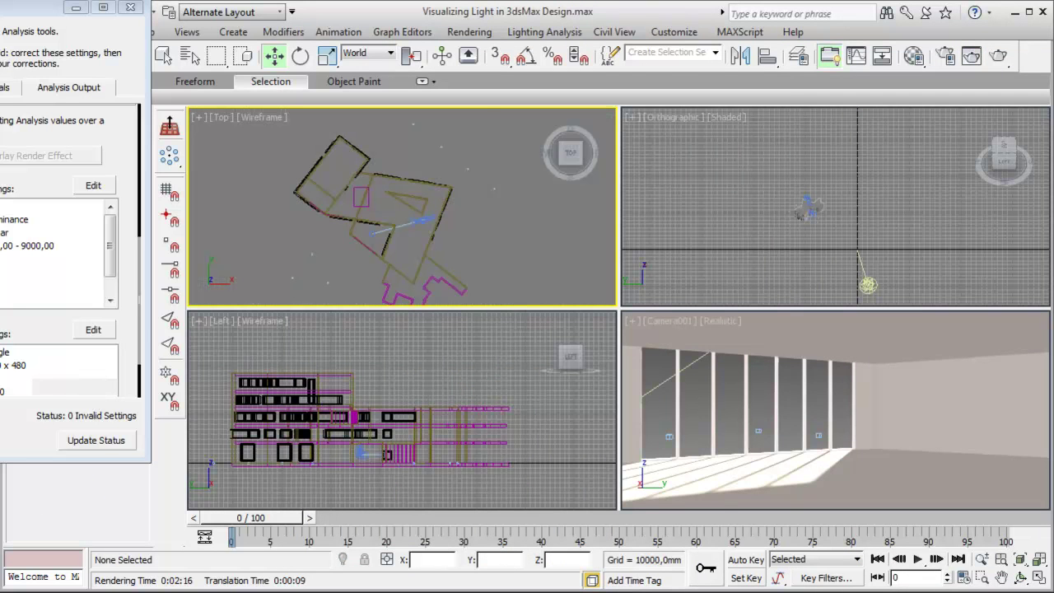
left_click_drag(33, 7, 813, 37)
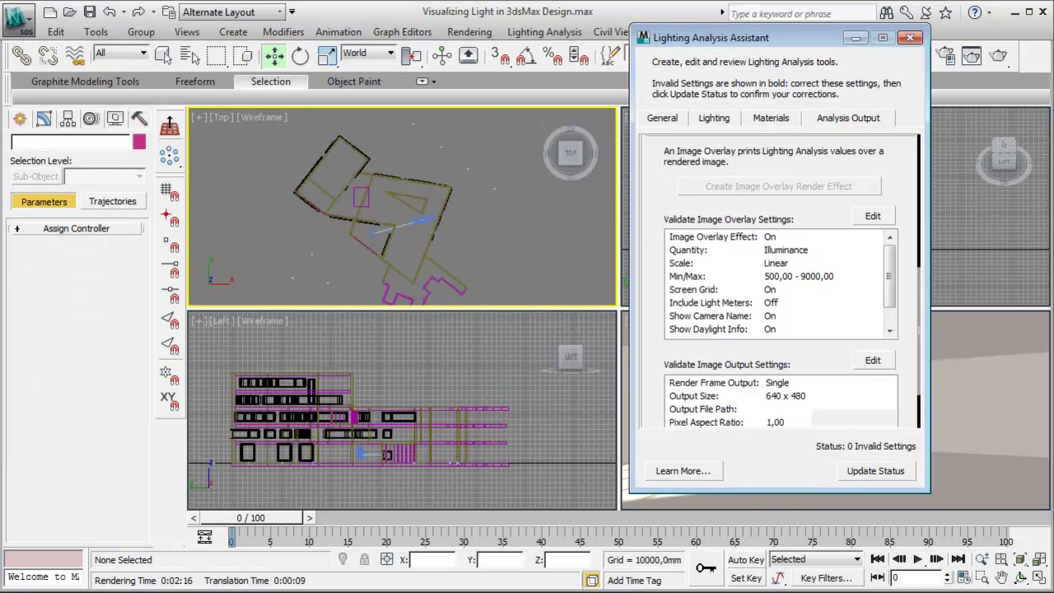
scroll(779, 280, "up", 5)
scroll(780, 223, "up", 3)
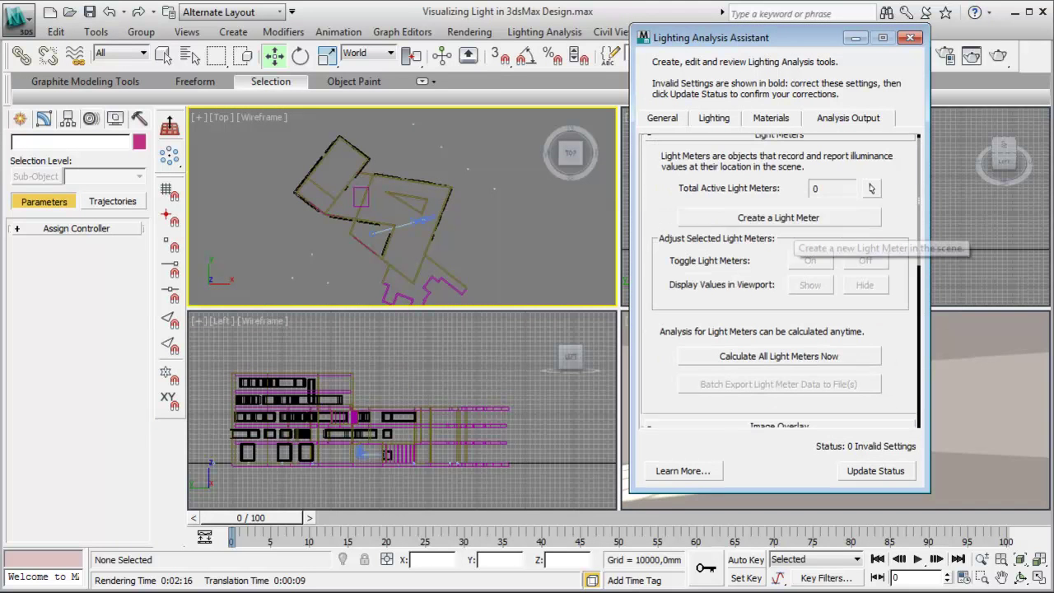
left_click(778, 217)
middle_click_drag(329, 233, 325, 170)
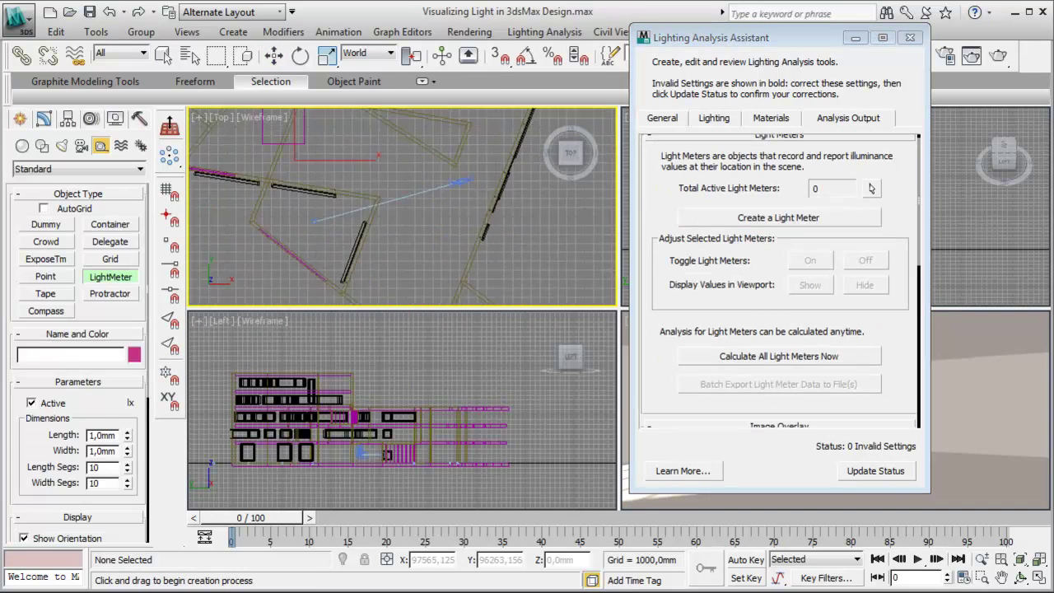
left_click_drag(293, 160, 453, 280)
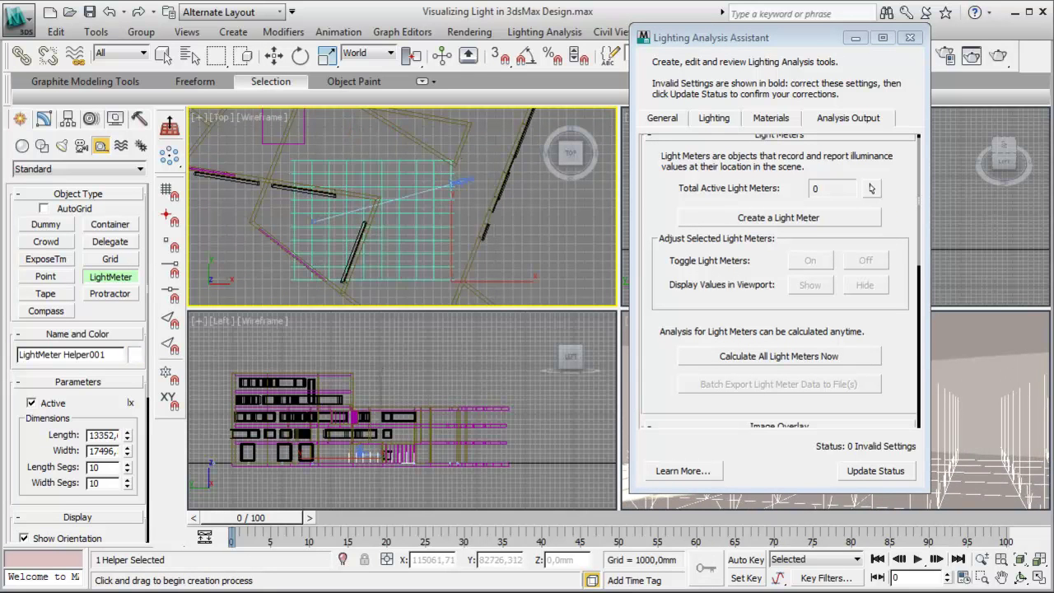
Rotate the light meter about -37 degrees around Z and shift it slightly to fit along the room's slanted window wall
left_click(301, 56)
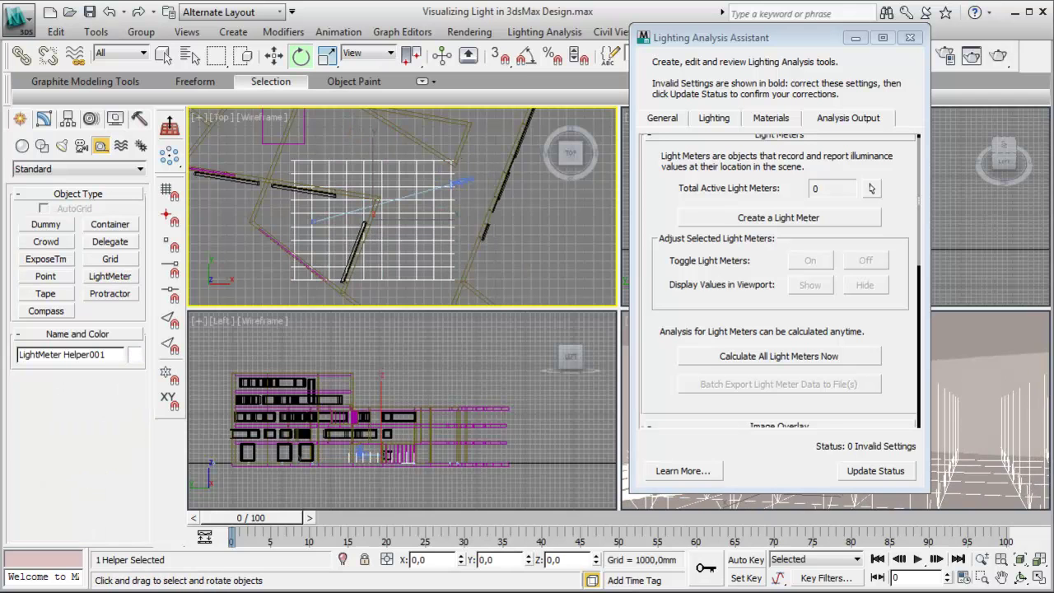
left_click_drag(413, 220, 412, 281)
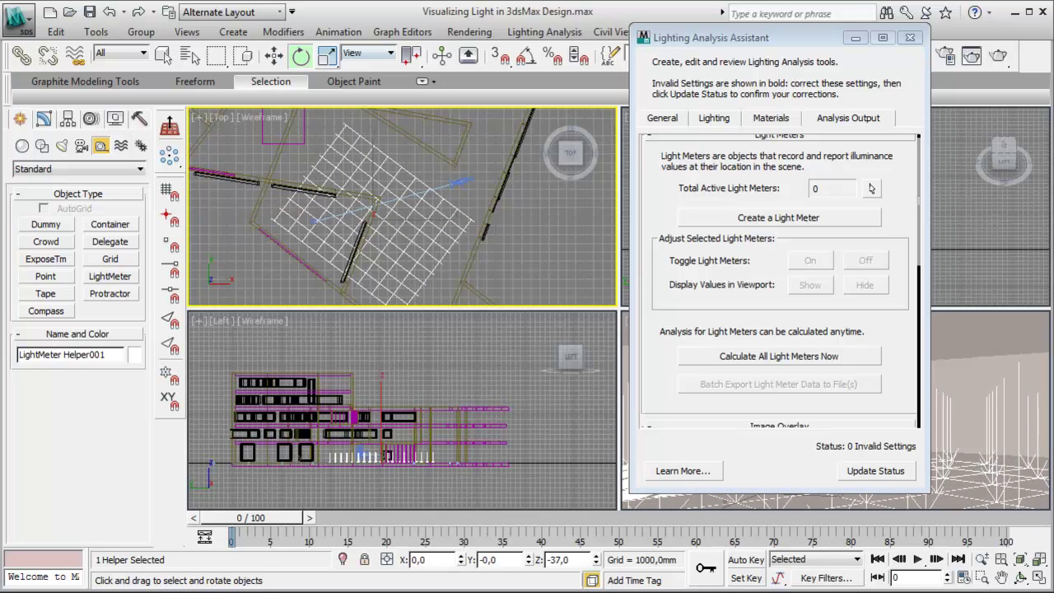
left_click(275, 56)
left_click_drag(374, 219, 361, 217)
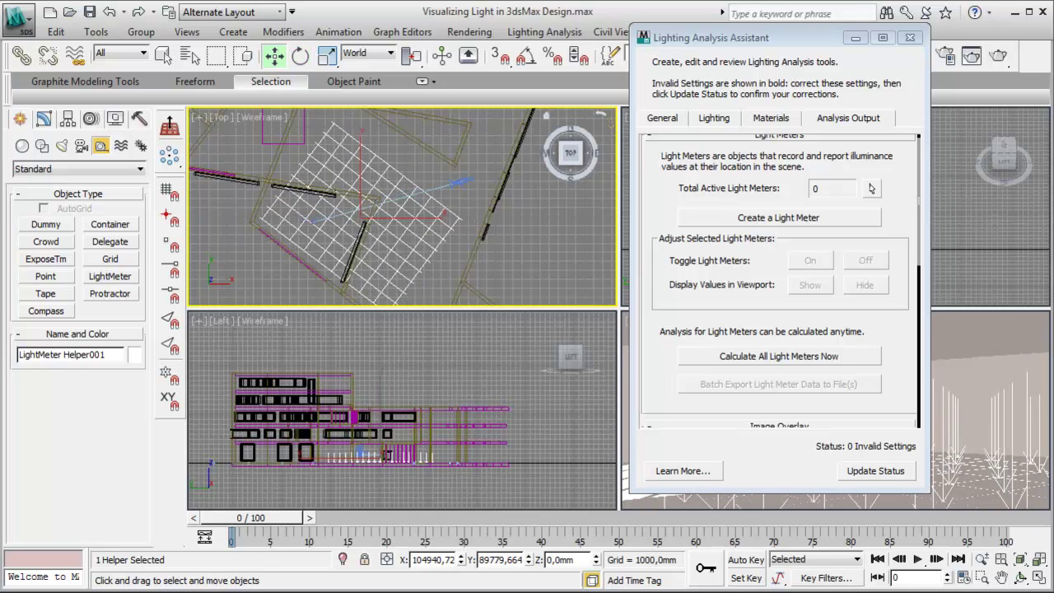
Examine the light meter's dimension, segment and display settings, including the illuminance and daylight factor options
left_click_drag(774, 38, 822, 104)
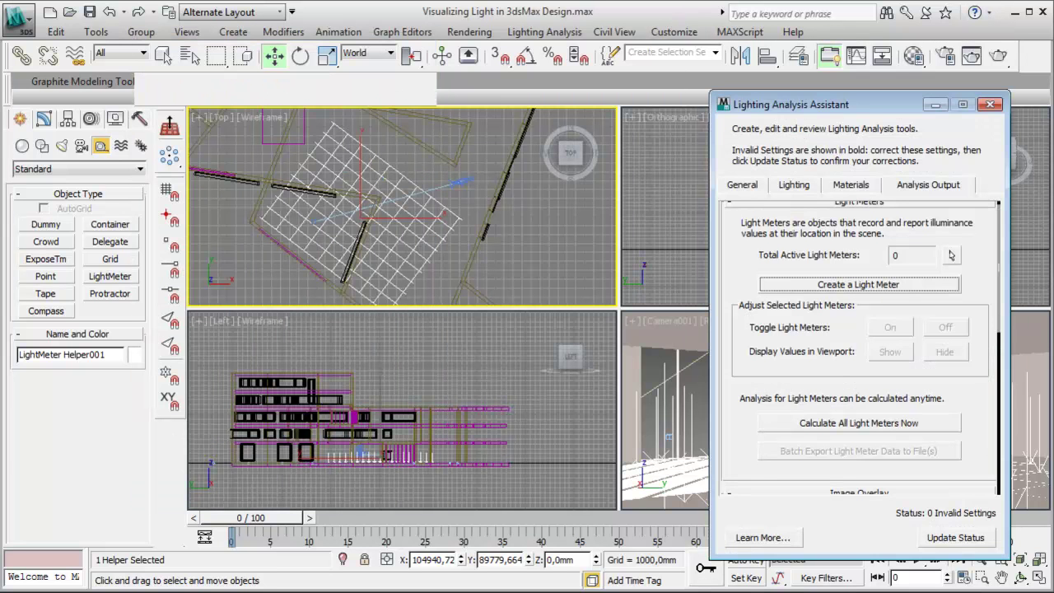
left_click(44, 119)
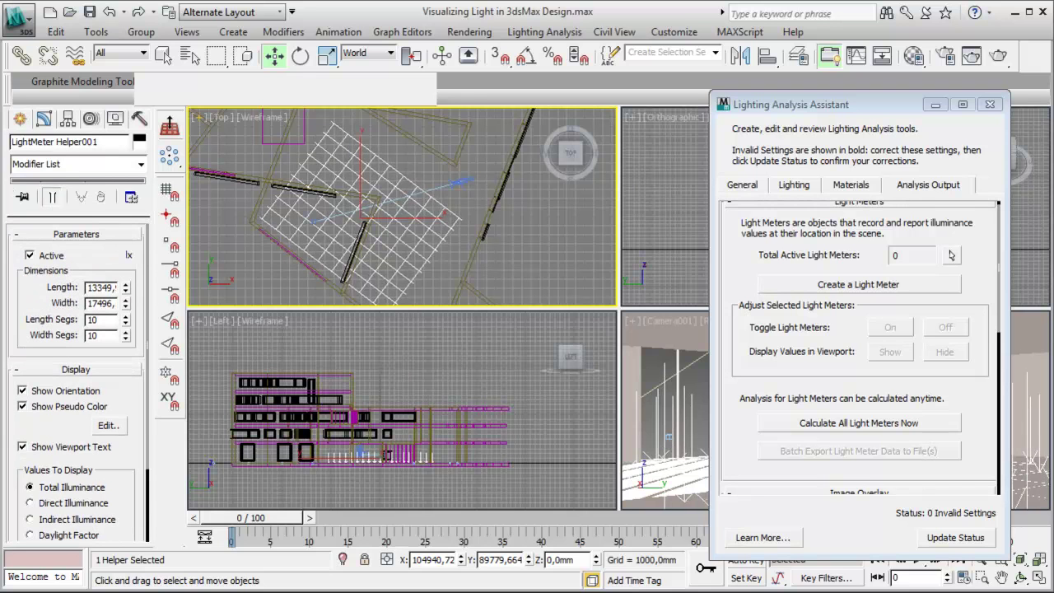
left_click_drag(99, 319, 93, 320)
scroll(79, 382, "down", 3)
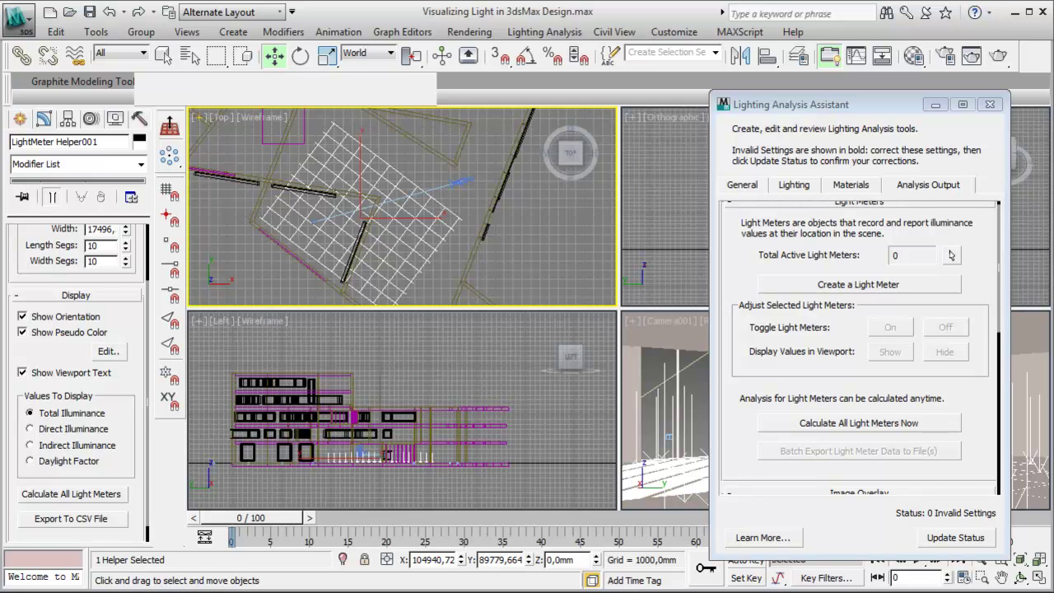
scroll(79, 383, "up", 2)
scroll(79, 383, "down", 2)
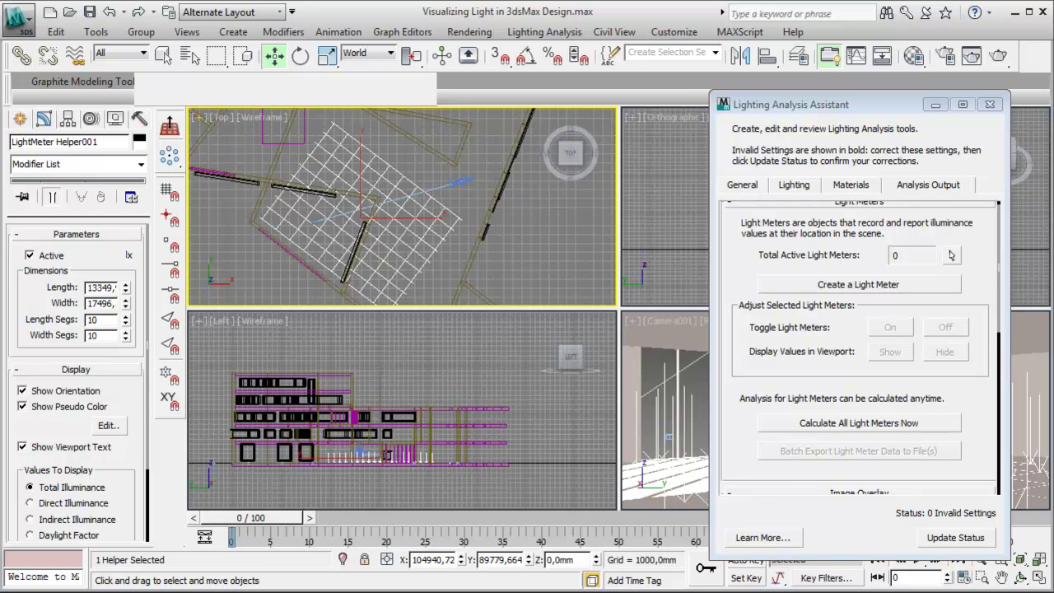
Set the light meter's absolute Z position to about 976 mm with the Move Transform Type-In
left_click_drag(823, 104, 361, 72)
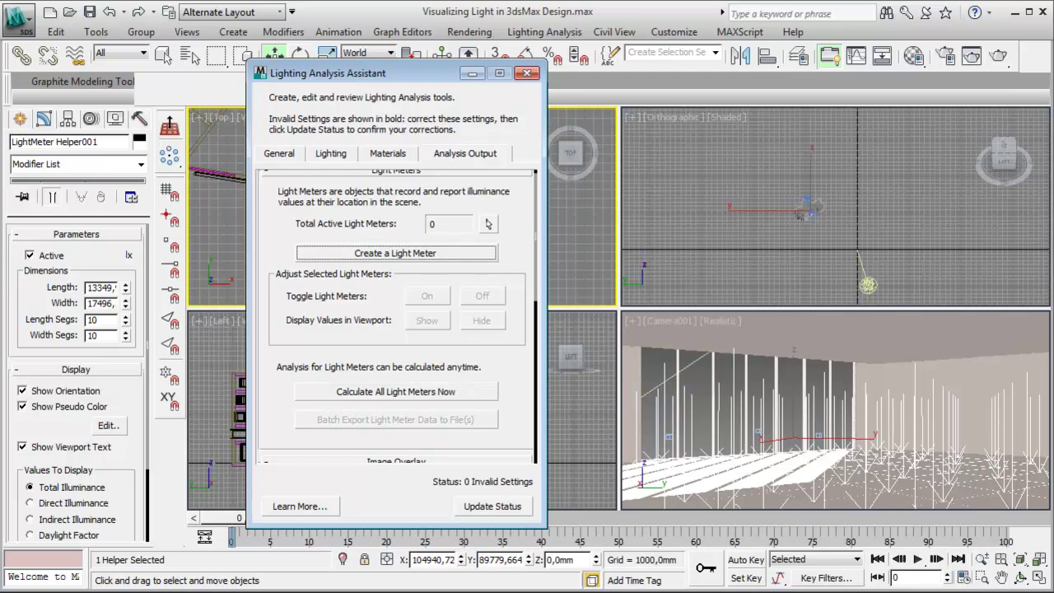
left_click(832, 437)
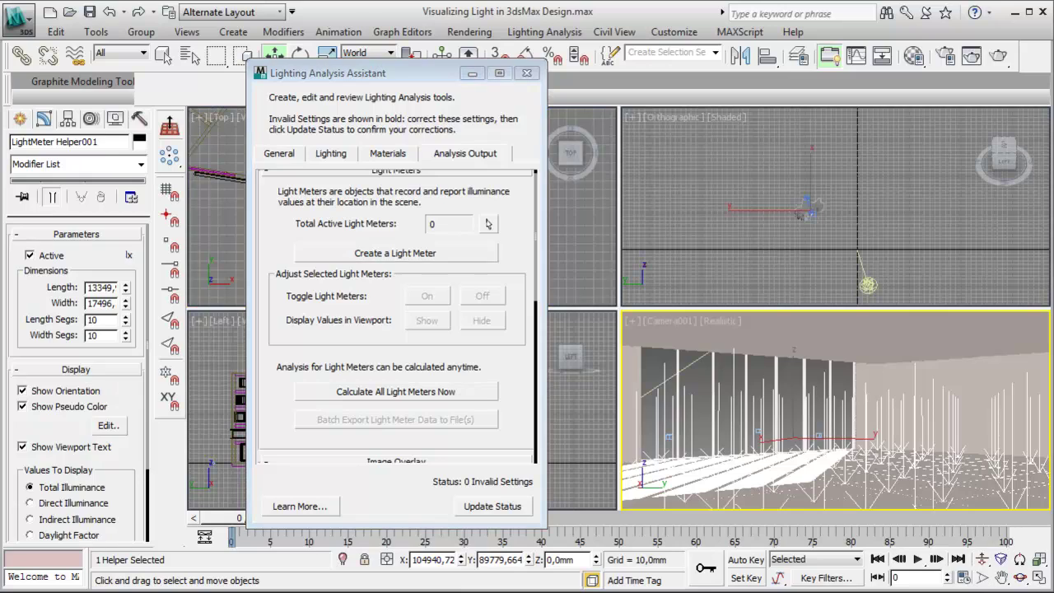
left_click_drag(362, 74, 274, 251)
left_click(817, 468)
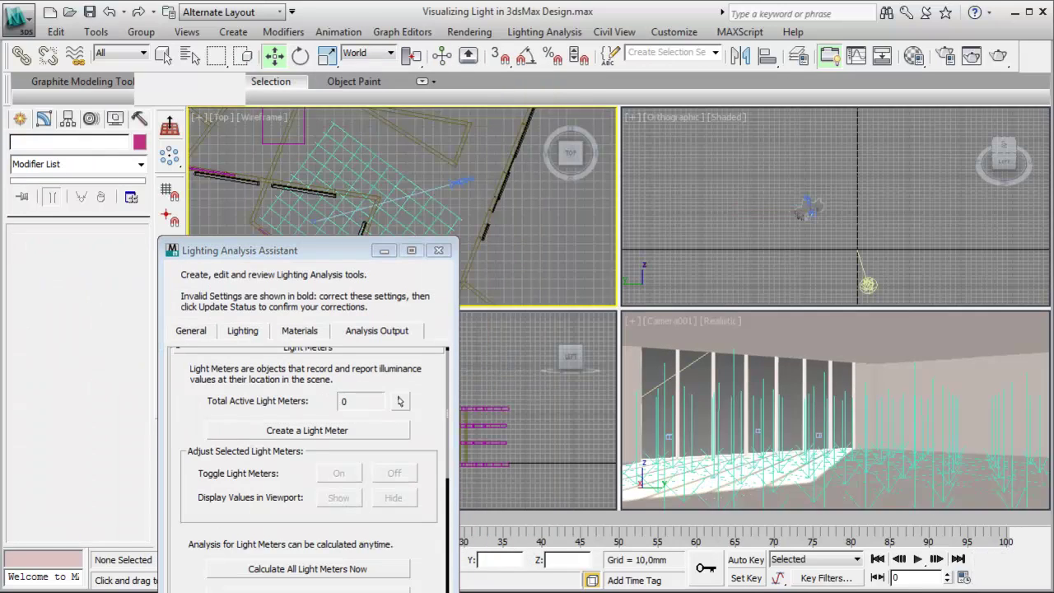
right_click(817, 469)
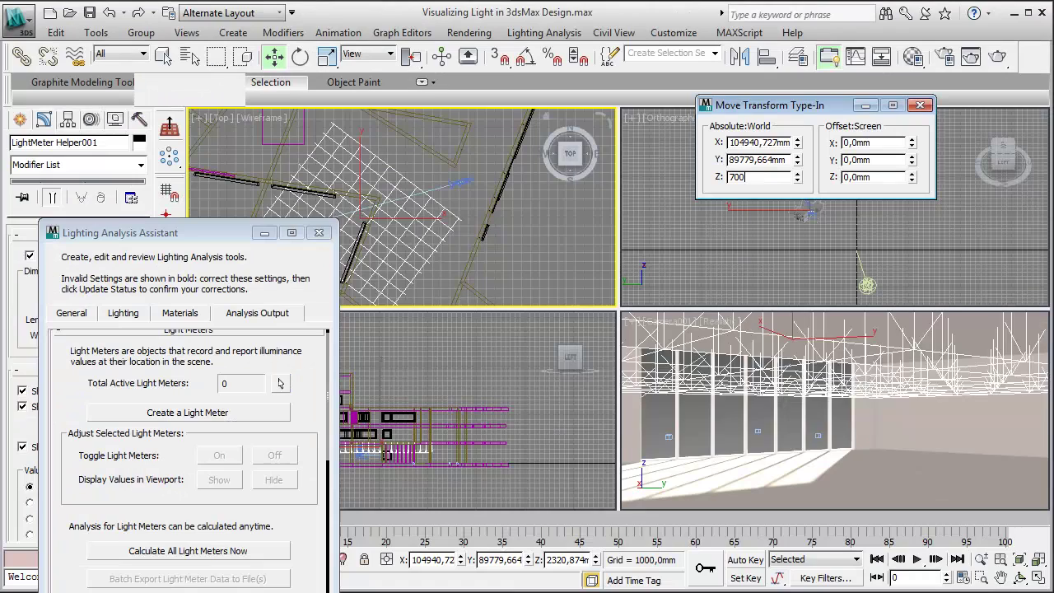
key("Return")
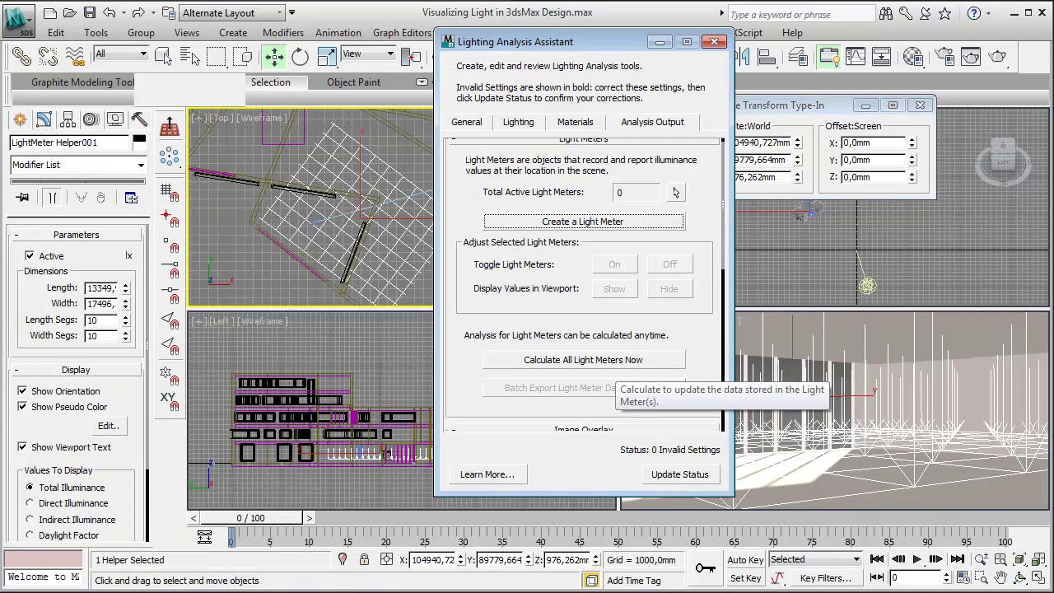
Calculate all light meters and deselect the meter in the Top view
left_click(610, 362)
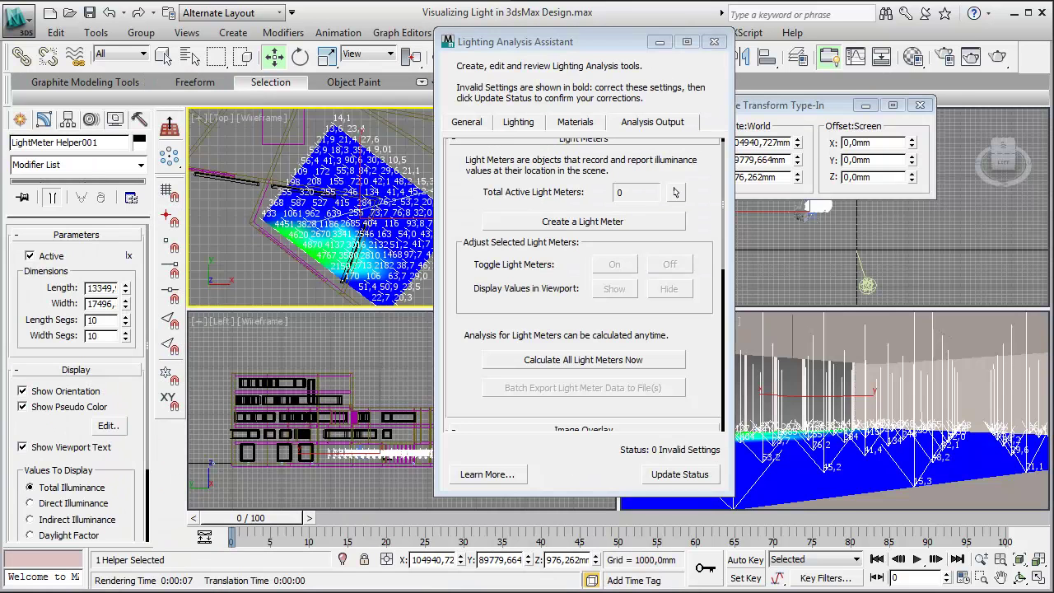
left_click_drag(593, 42, 836, 20)
left_click(544, 235)
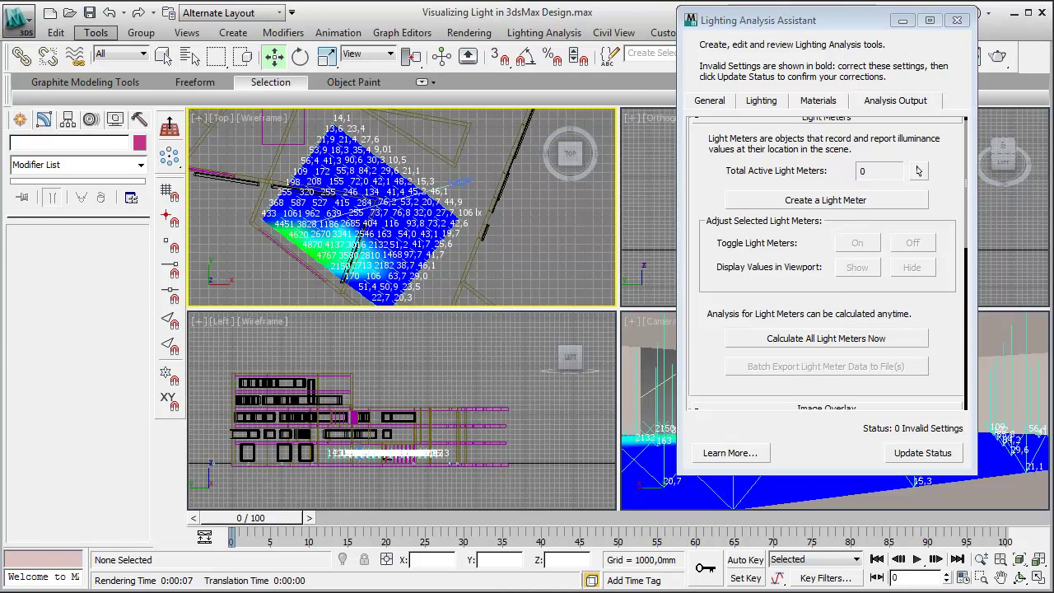
Grab the Top viewport as a still image labelled daylight, and close the resulting image window
left_click(95, 33)
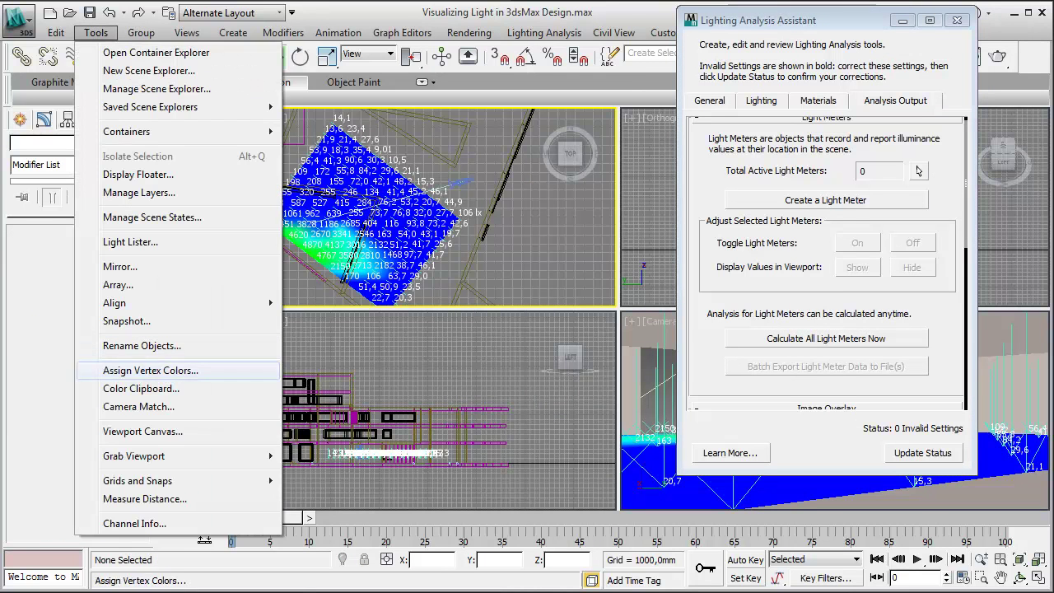
mouse_move(165, 456)
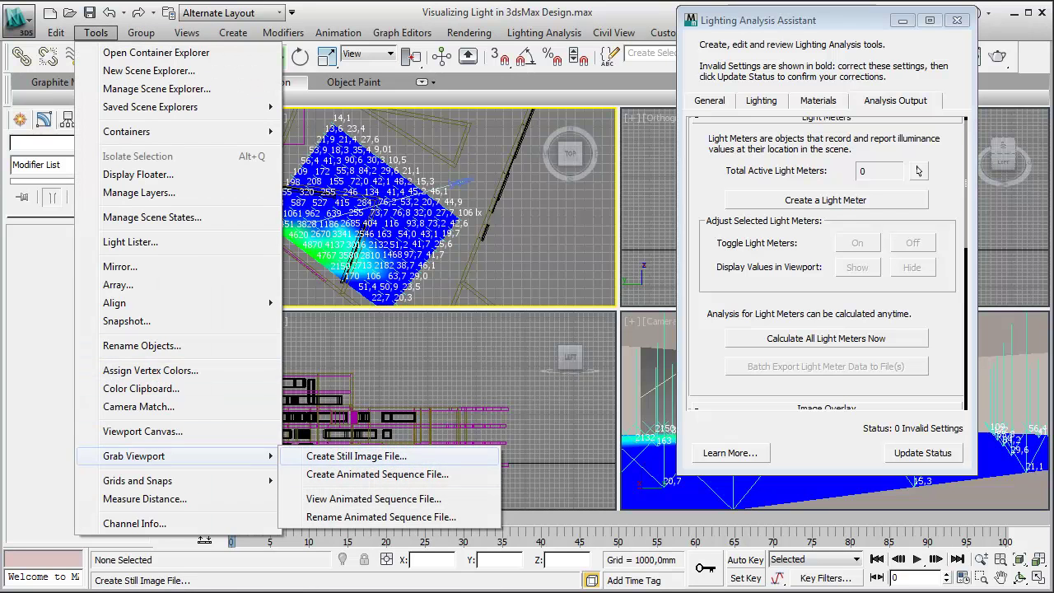
left_click(356, 456)
type("daylight")
key("Return")
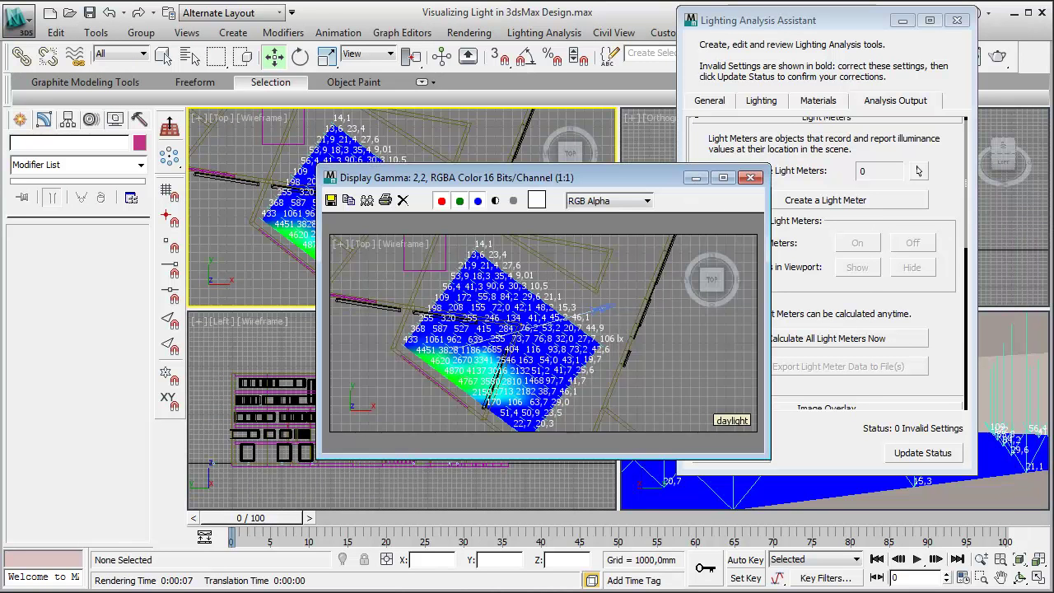
left_click(751, 177)
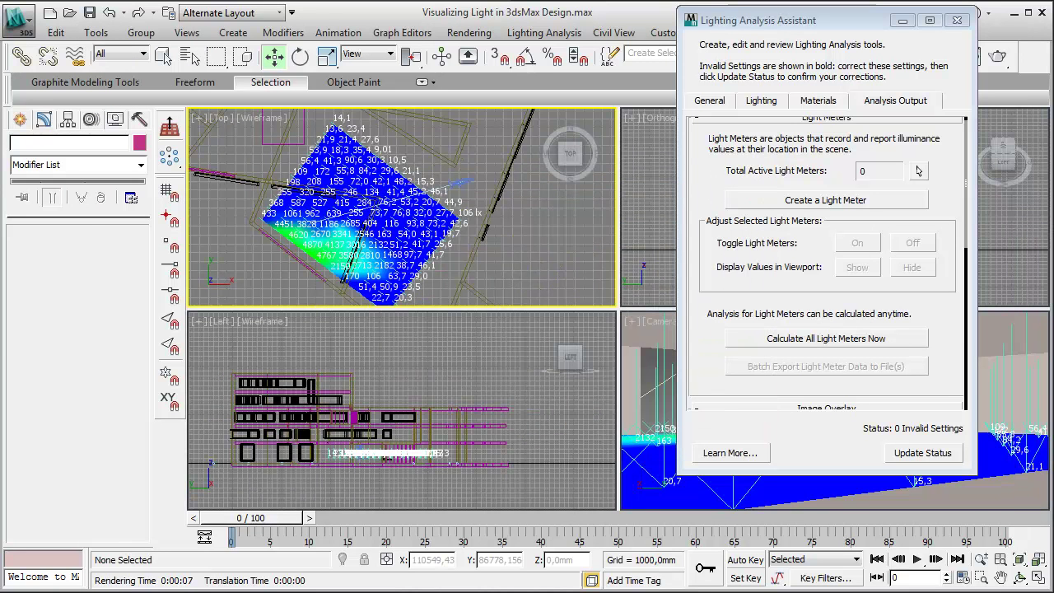
Open the light meter's pseudo colour settings and set the colour coding range to 0 minimum and 5000 lx maximum
left_click(436, 202)
scroll(76, 383, "down", 4)
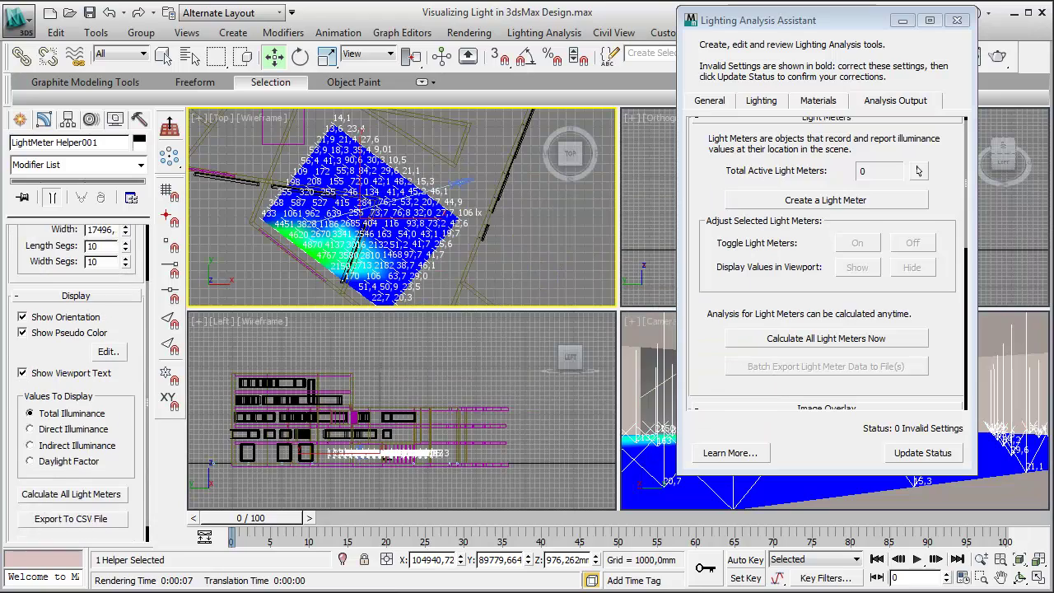
left_click(107, 333)
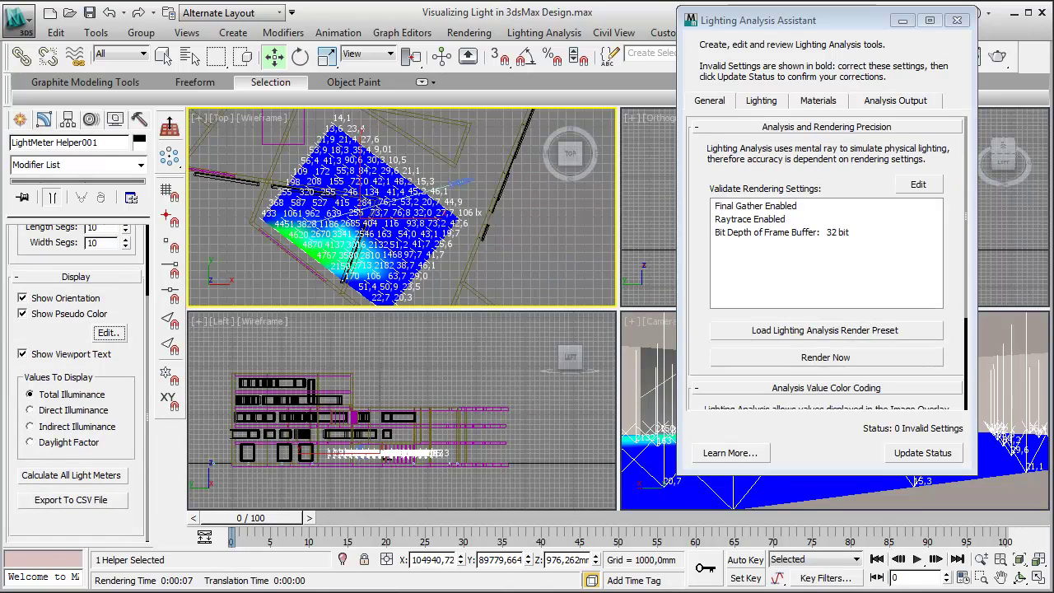
scroll(825, 280, "down", 4)
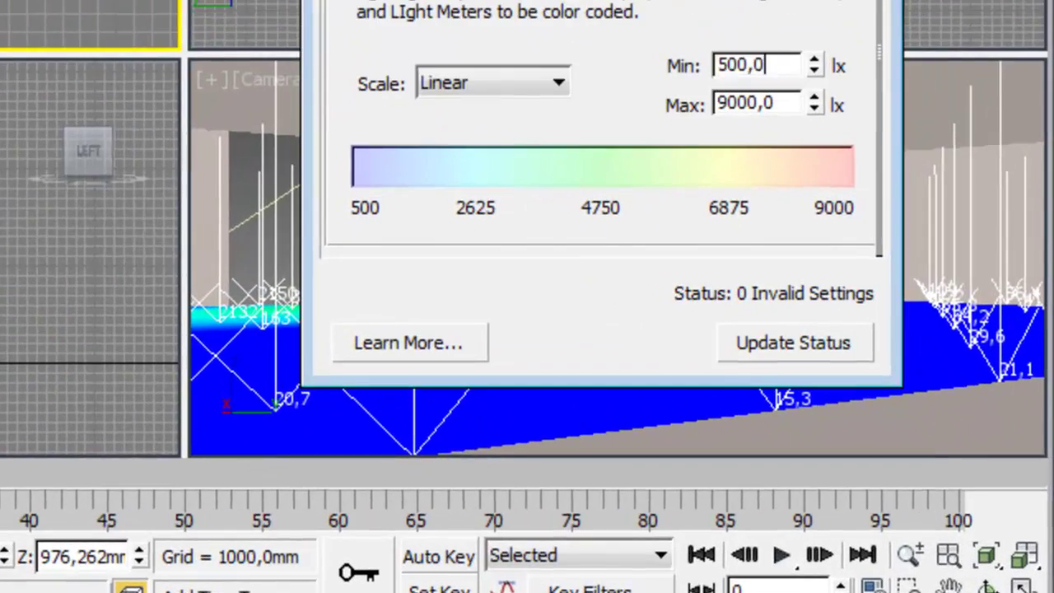
double_click(899, 314)
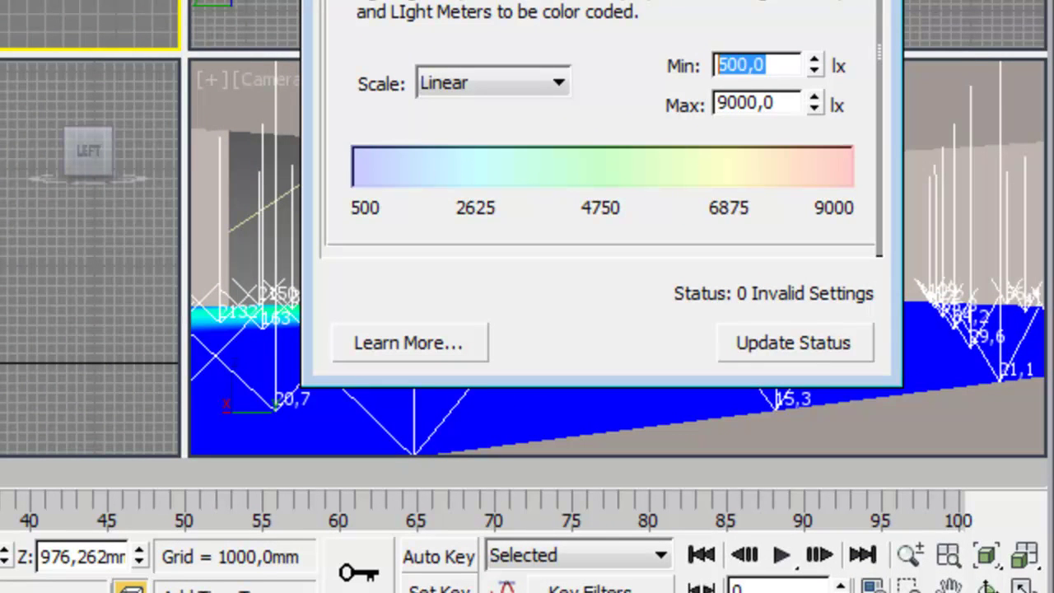
type("0")
key("Return")
key("Tab")
type("5000")
key("Return")
Set the colour coding maximum to 2000 lx and deselect the light meter
type("2000")
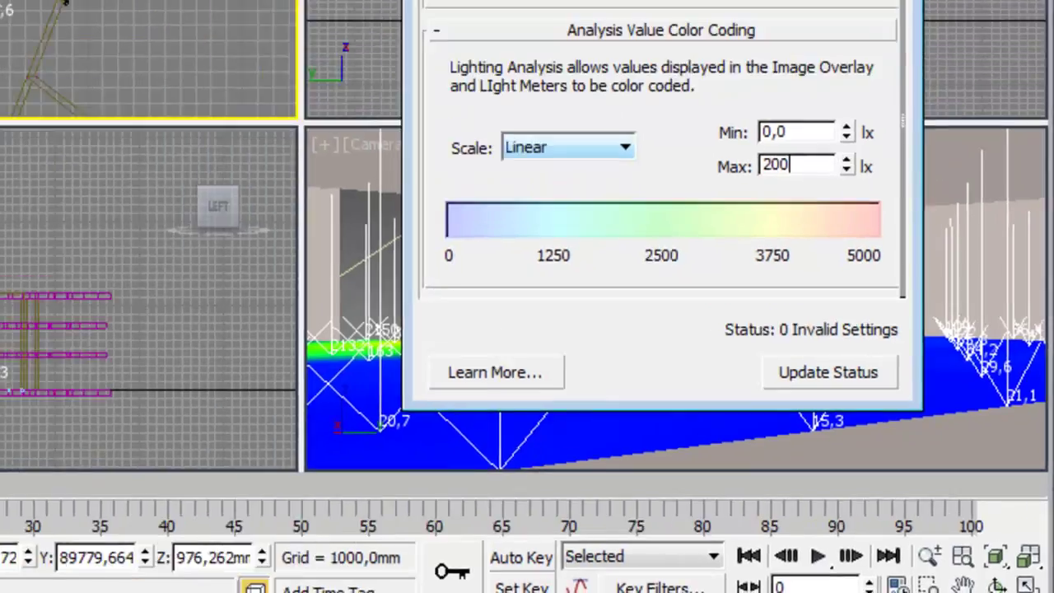
key("Return")
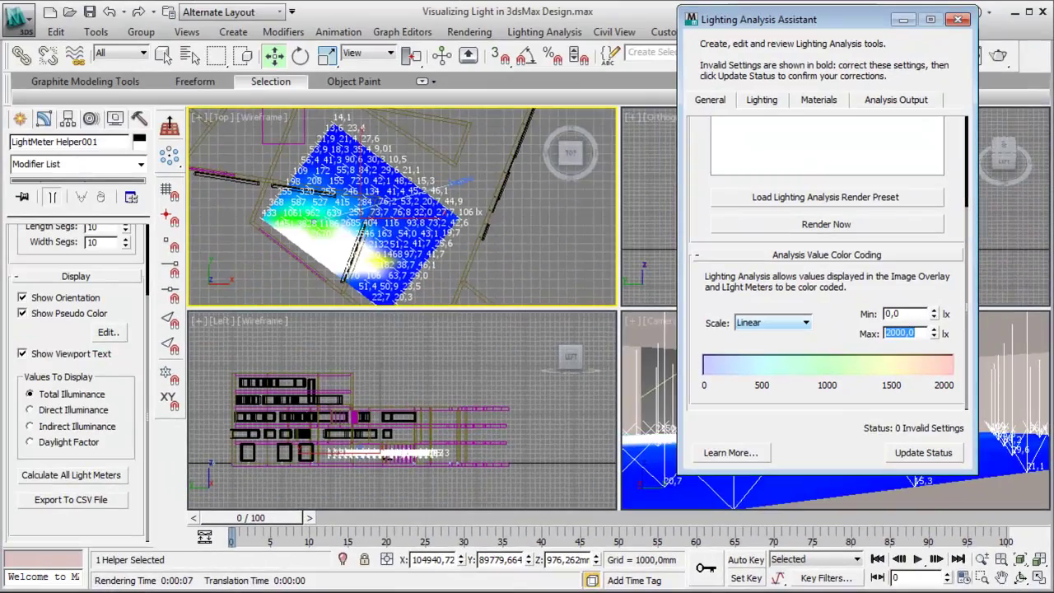
left_click(539, 247)
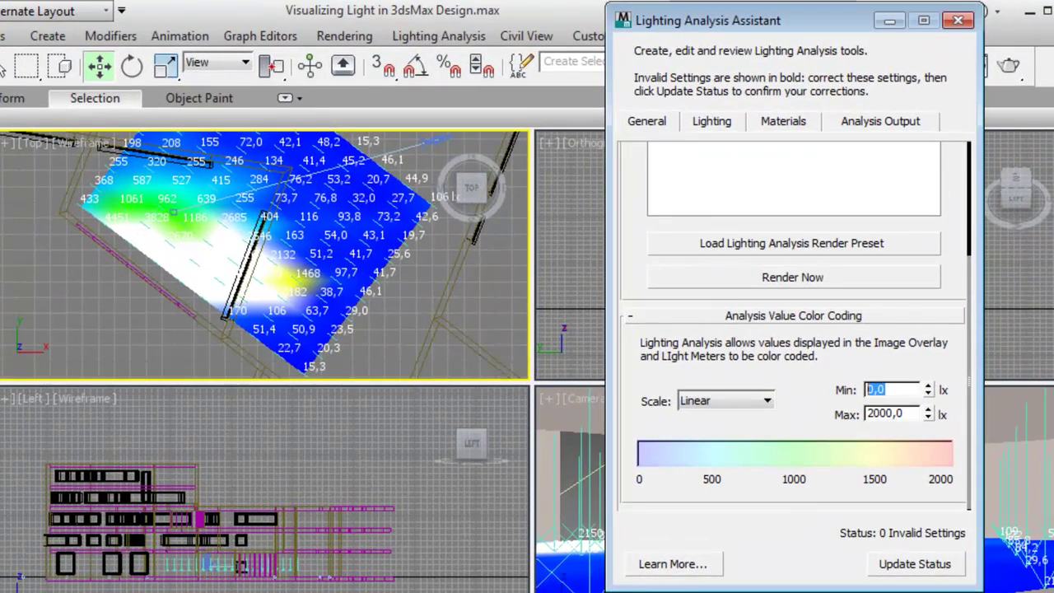
Set the colour coding range to a minimum of 2000 lx and a maximum of 5000 lx
type("2000")
key("Tab")
type("5000")
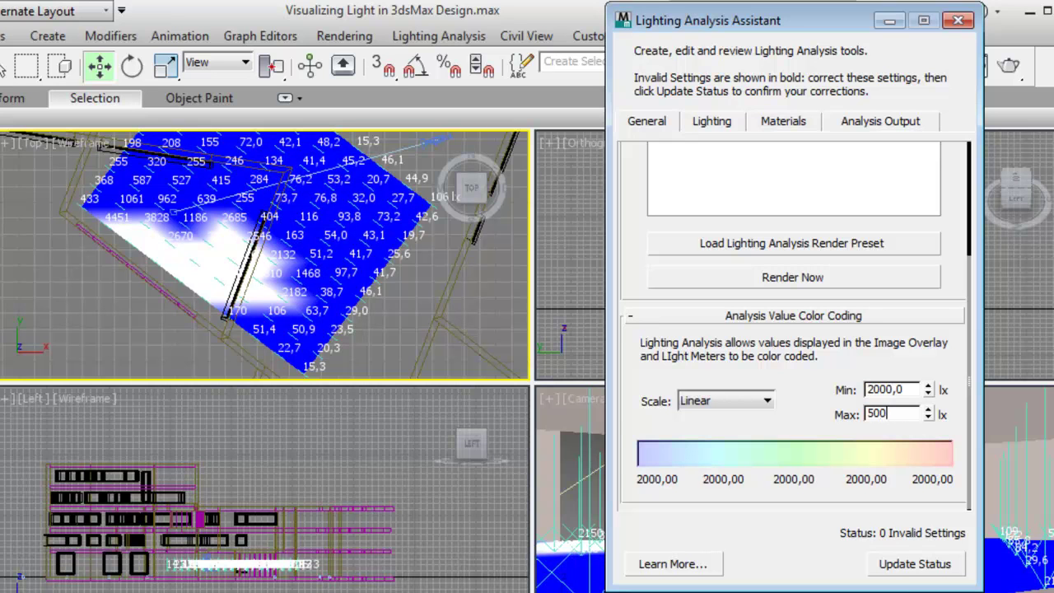
key("Return")
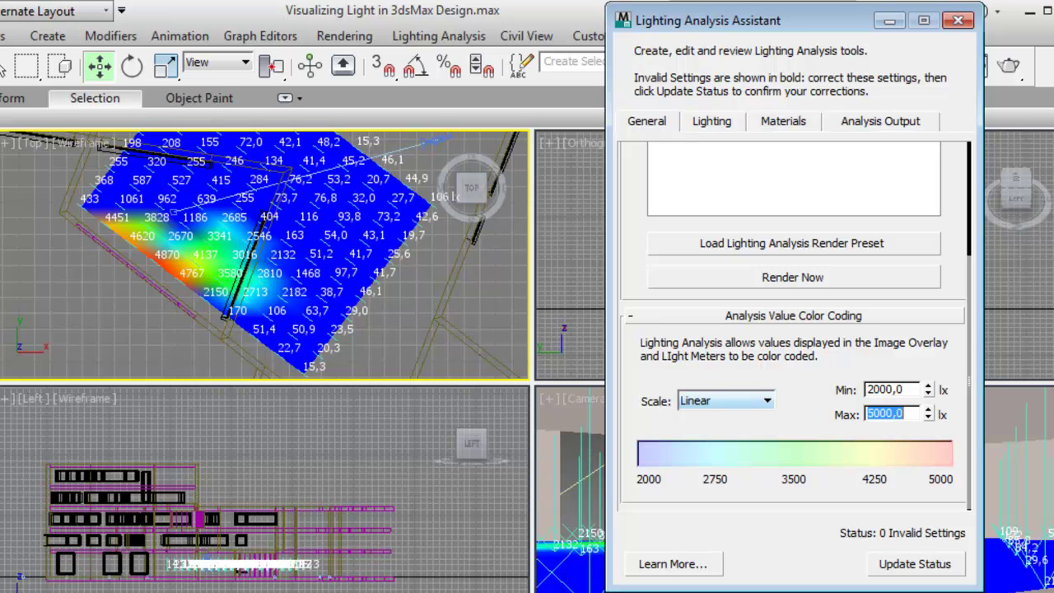
Open the image overlay settings for editing and select the Lighting Analysis Image Overlay effect
scroll(796, 327, "up", 3)
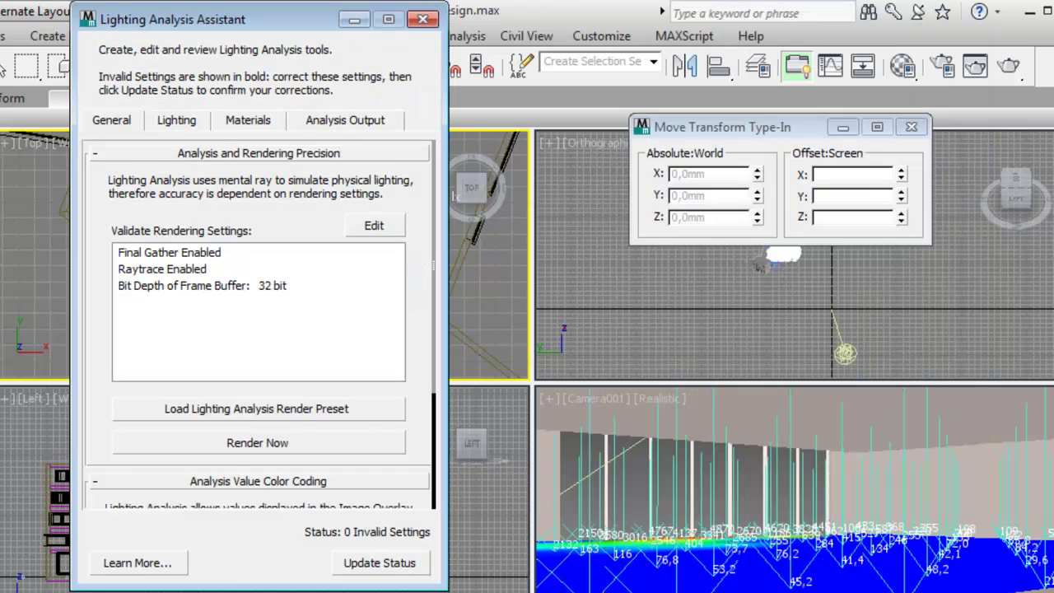
scroll(375, 208, "down", 5)
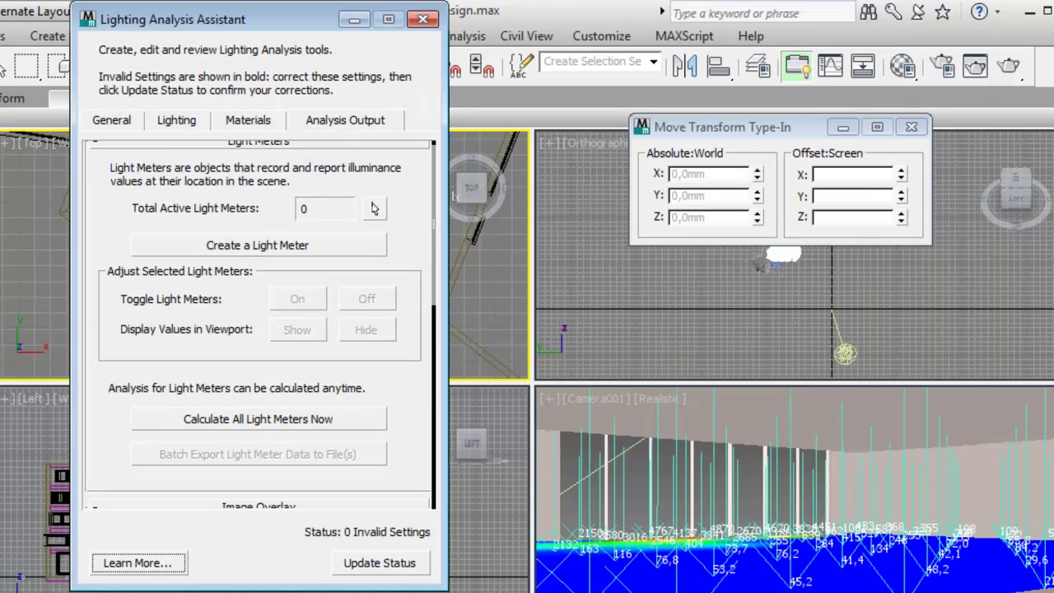
scroll(260, 325, "up", 1)
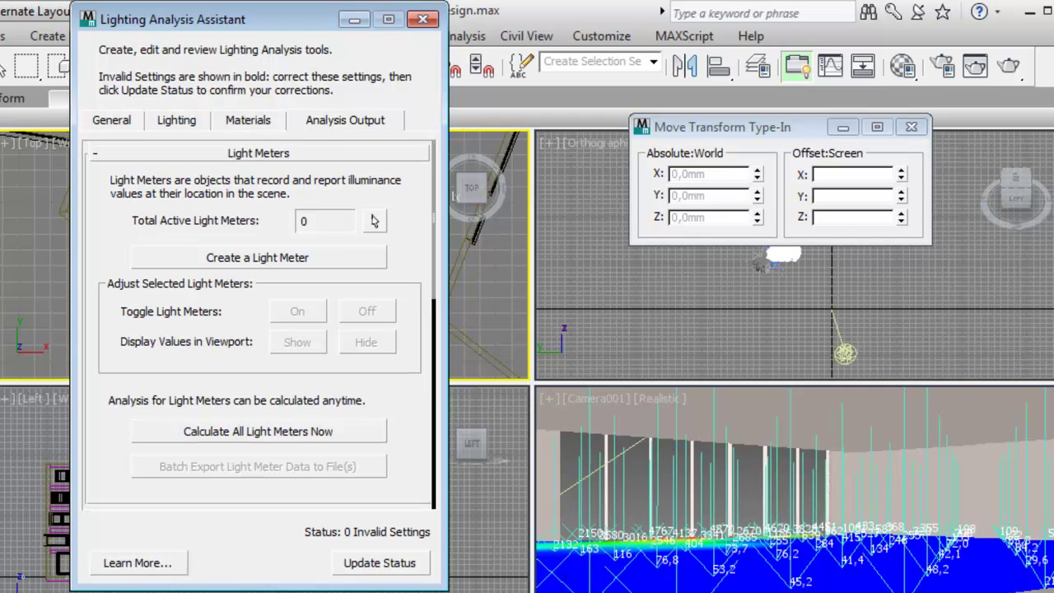
scroll(258, 324, "down", 5)
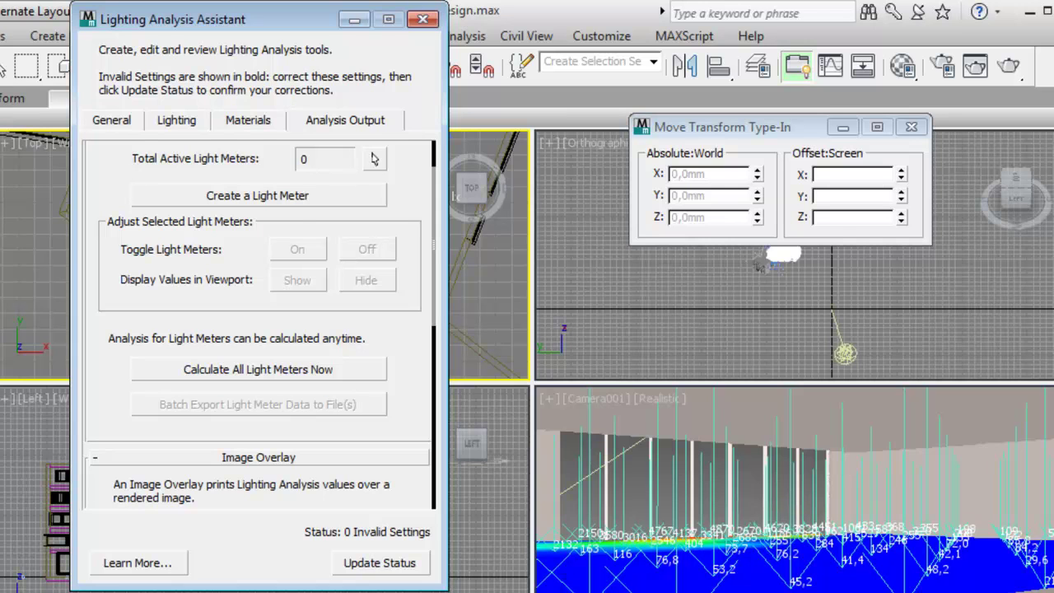
scroll(258, 324, "up", 5)
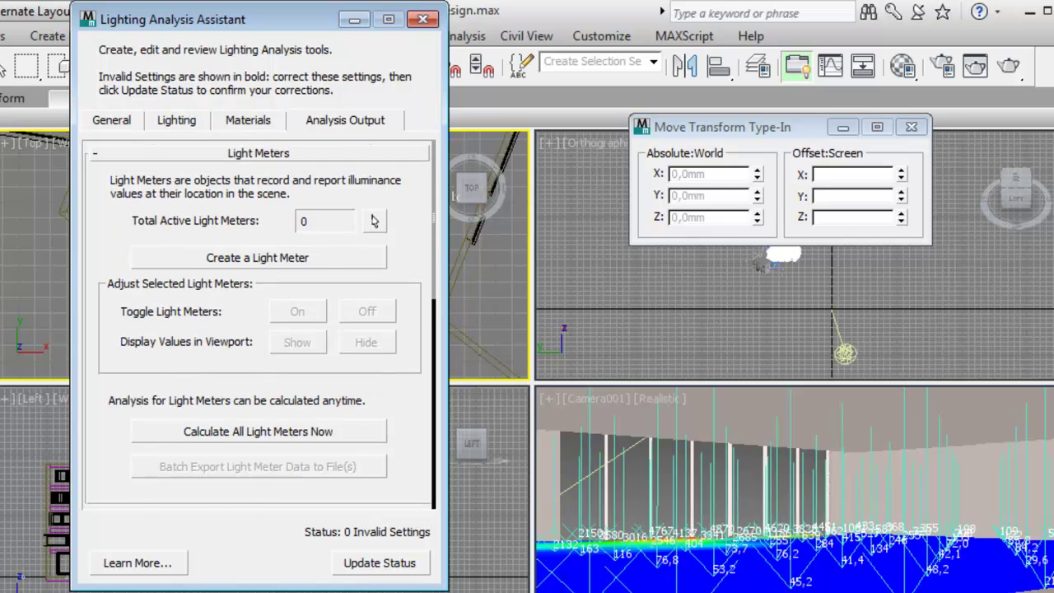
scroll(375, 221, "down", 15)
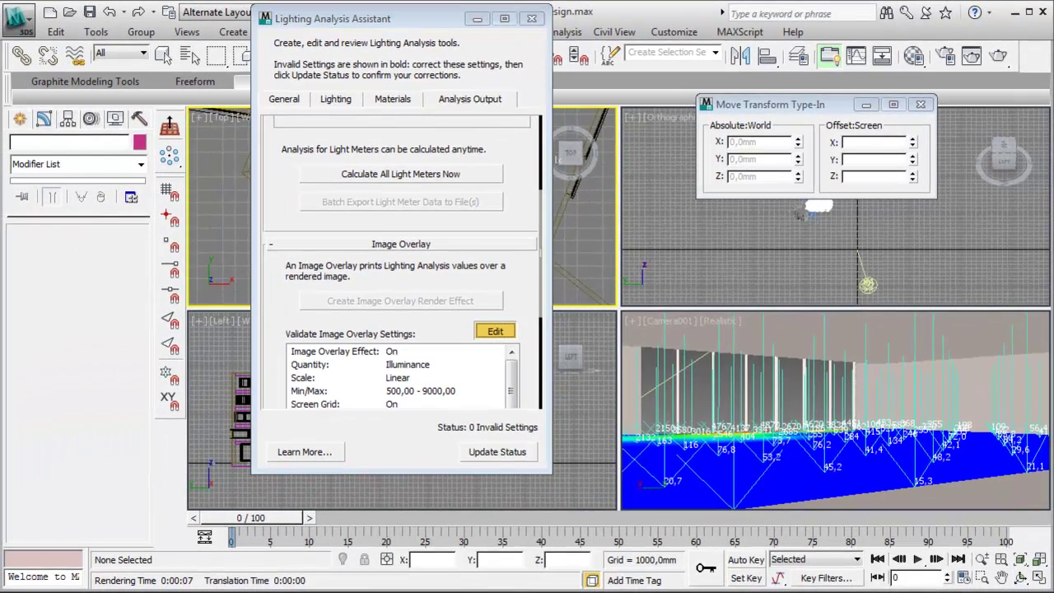
left_click(489, 335)
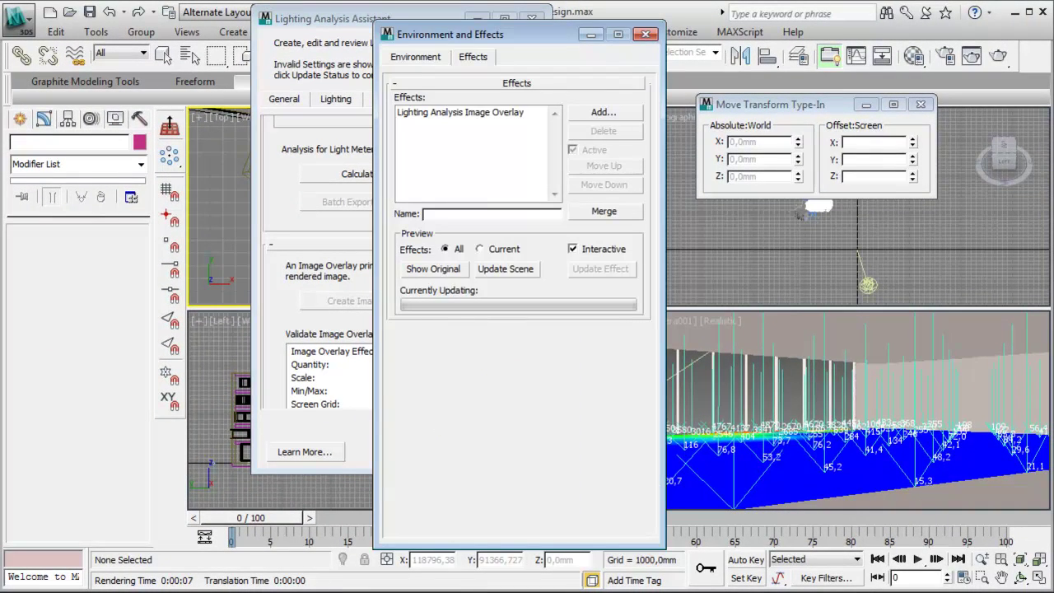
left_click(461, 112)
left_click(574, 150)
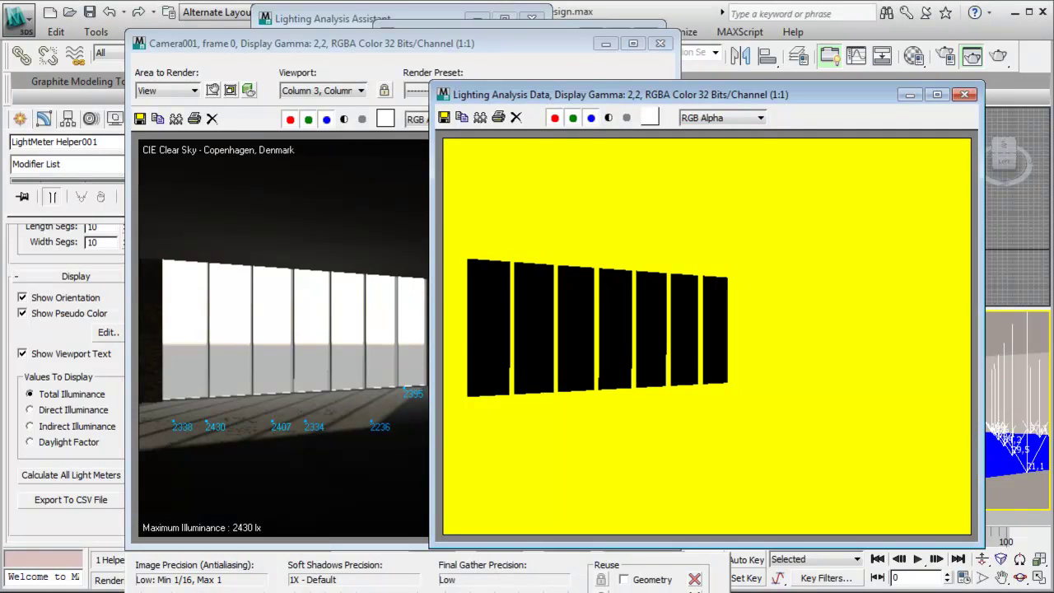
Close the Lighting Analysis Data image and set the image overlay's minimum illuminance to 0 lx, keeping the Camera001 render visible alongside
left_click(965, 94)
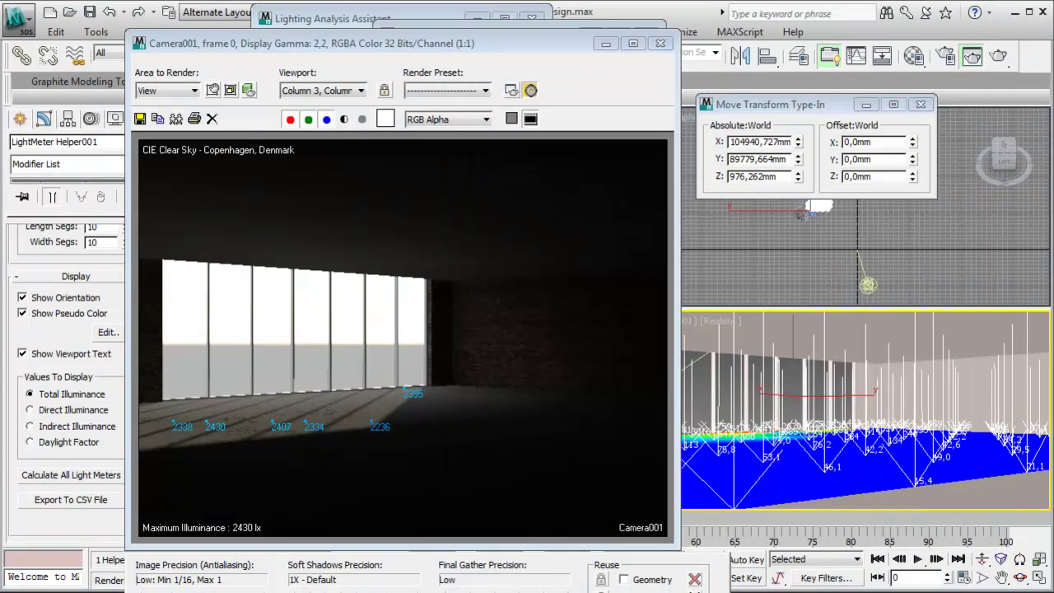
left_click_drag(494, 43, 816, 37)
left_click_drag(421, 34, 106, 31)
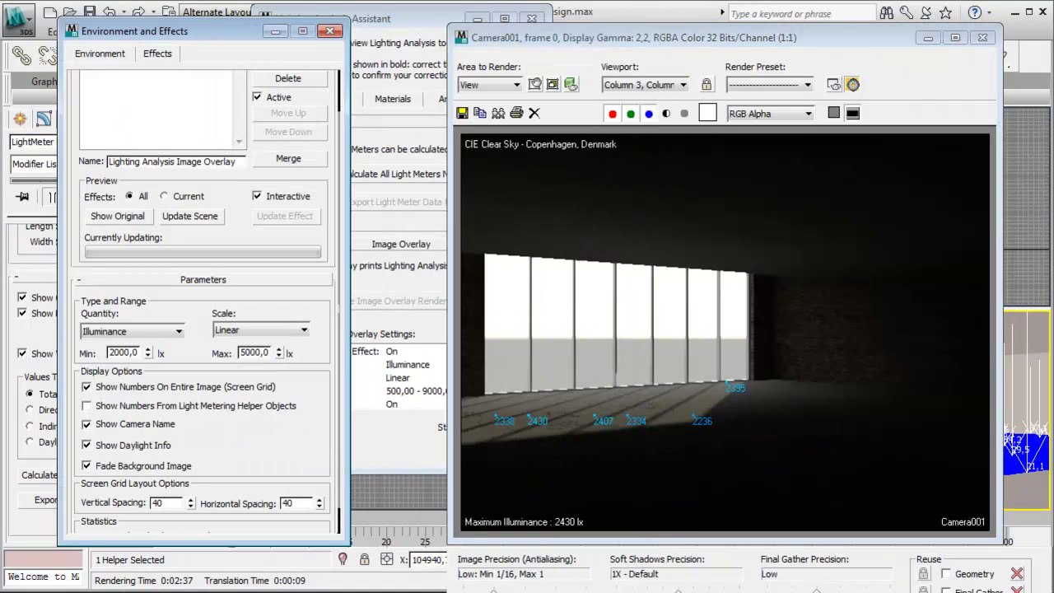
double_click(134, 353)
type("0")
key("Tab")
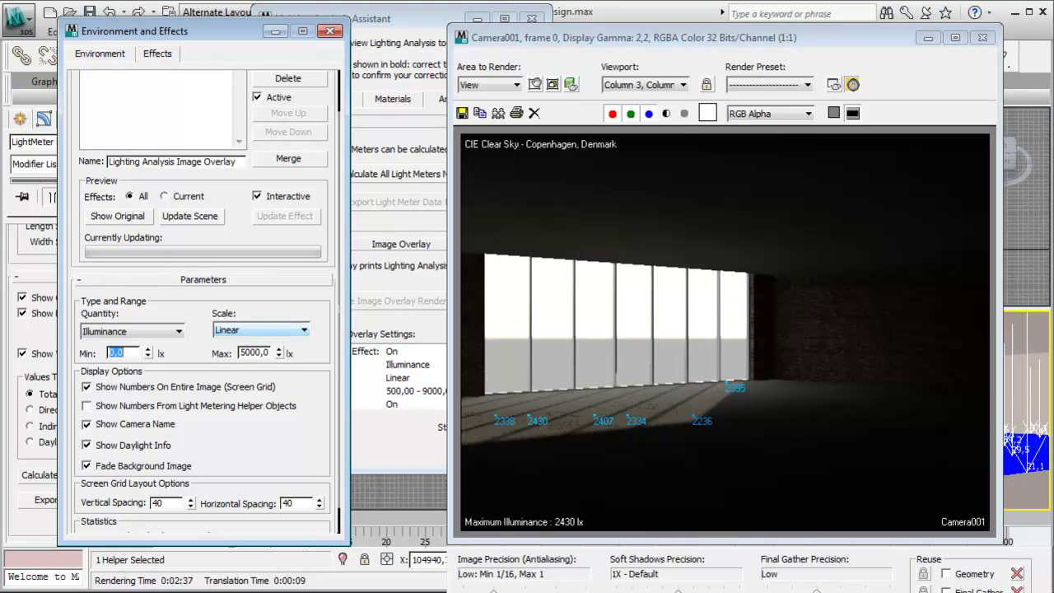
left_click(725, 330)
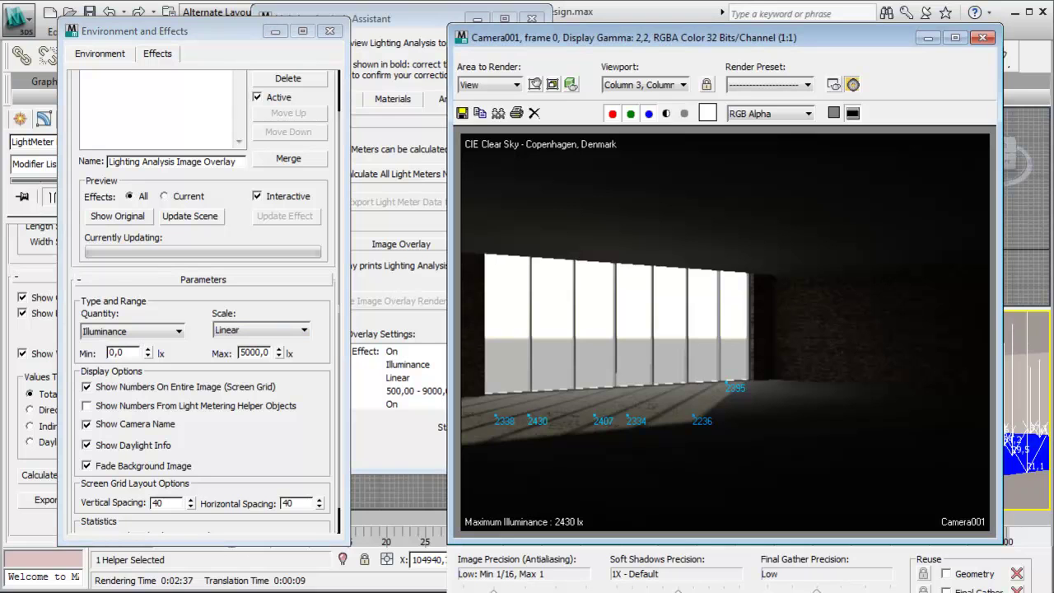